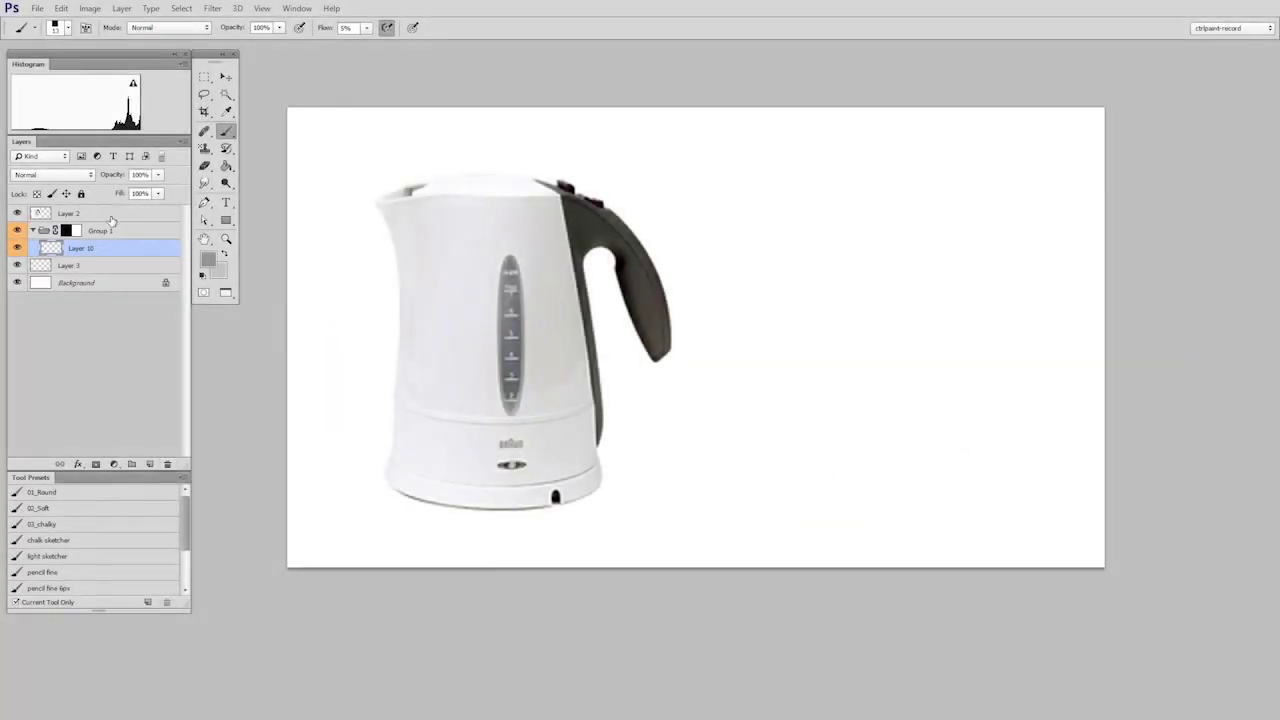
Move the kettle photo on Layer 2 slightly left and down on the canvas.
{"action": "key", "text": "alt+bracketright"}
{"action": "key", "text": "alt+bracketright"}
{"action": "key", "text": "v"}
{"action": "left_click_drag", "start_coordinate": [530, 480], "coordinate": [510, 486]}
Add two new empty layers inside Group 1 and get the brush ready for sketching.
{"action": "left_click", "coordinate": [133, 237]}
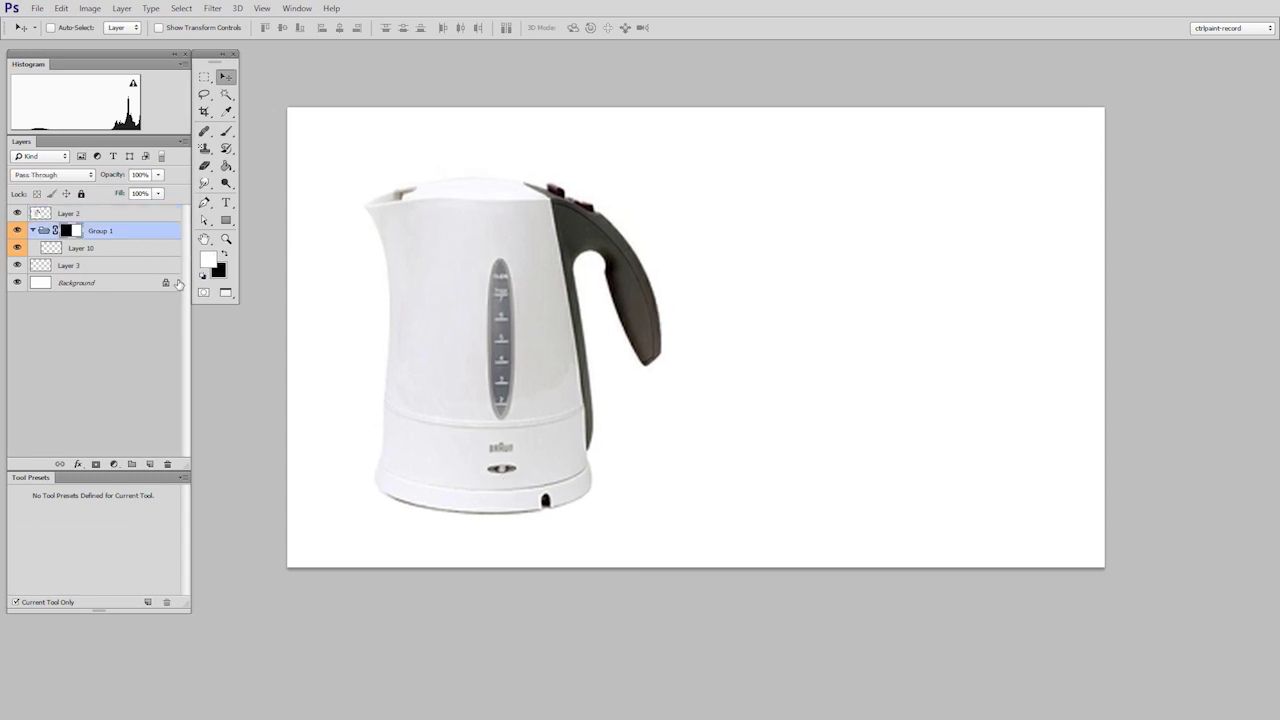
{"action": "key", "text": "ctrl+shift+alt+n"}
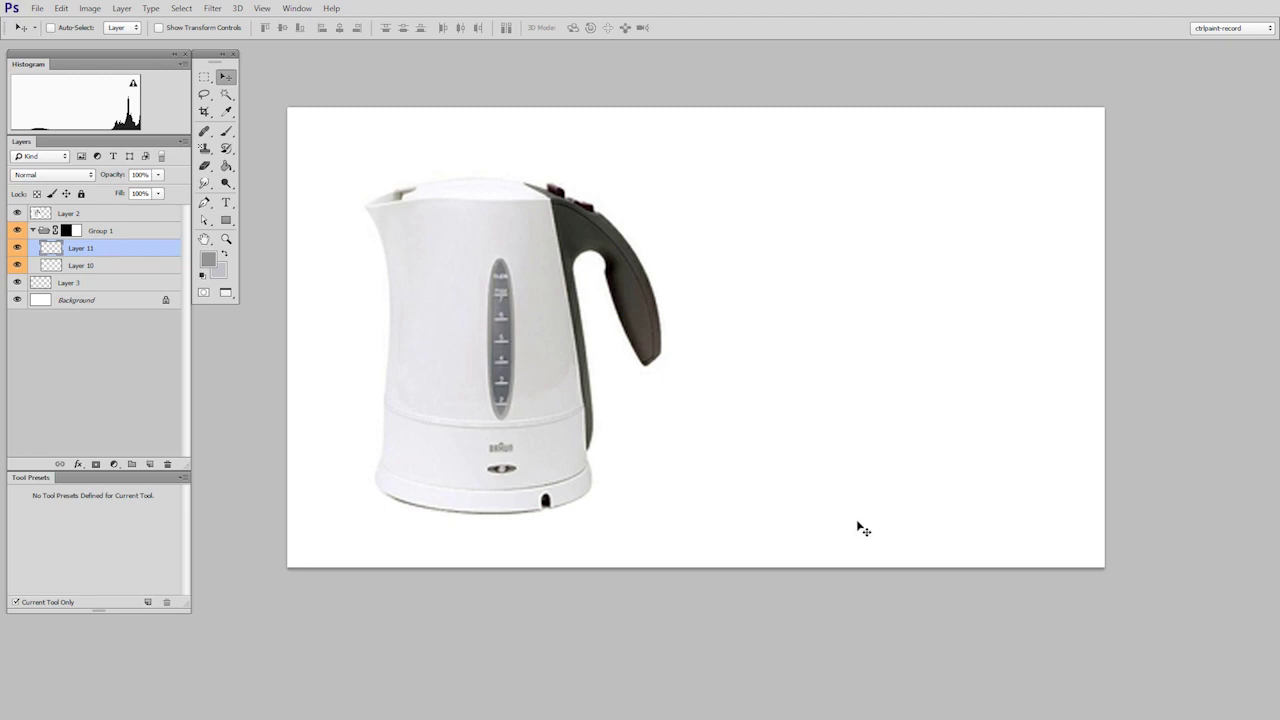
{"action": "key", "text": "ctrl+alt+shift+n"}
{"action": "key", "text": "b"}
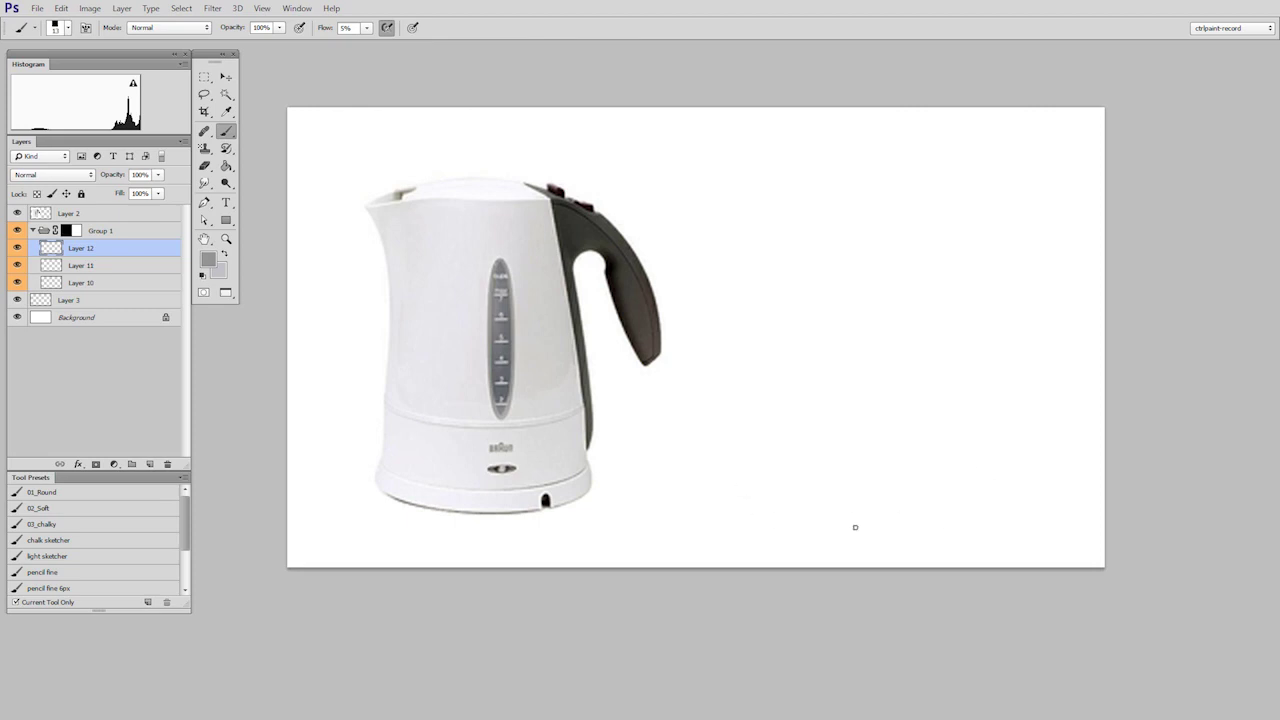
Sketch a wide base ellipse and a narrower top ellipse for the kettle body beside the photo.
{"action": "mouse_move", "coordinate": [955, 489]}
{"action": "left_mouse_down"}
{"action": "mouse_move", "coordinate": [757, 462]}
{"action": "mouse_move", "coordinate": [1000, 459]}
{"action": "mouse_move", "coordinate": [759, 487]}
{"action": "mouse_move", "coordinate": [952, 440]}
{"action": "mouse_move", "coordinate": [789, 500]}
{"action": "mouse_move", "coordinate": [912, 435]}
{"action": "mouse_move", "coordinate": [838, 506]}
{"action": "mouse_move", "coordinate": [844, 446]}
{"action": "mouse_move", "coordinate": [867, 511]}
{"action": "mouse_move", "coordinate": [856, 434]}
{"action": "mouse_move", "coordinate": [876, 510]}
{"action": "mouse_move", "coordinate": [862, 442]}
{"action": "left_mouse_up"}
{"action": "left_click_drag", "start_coordinate": [770, 200], "coordinate": [775, 190]}
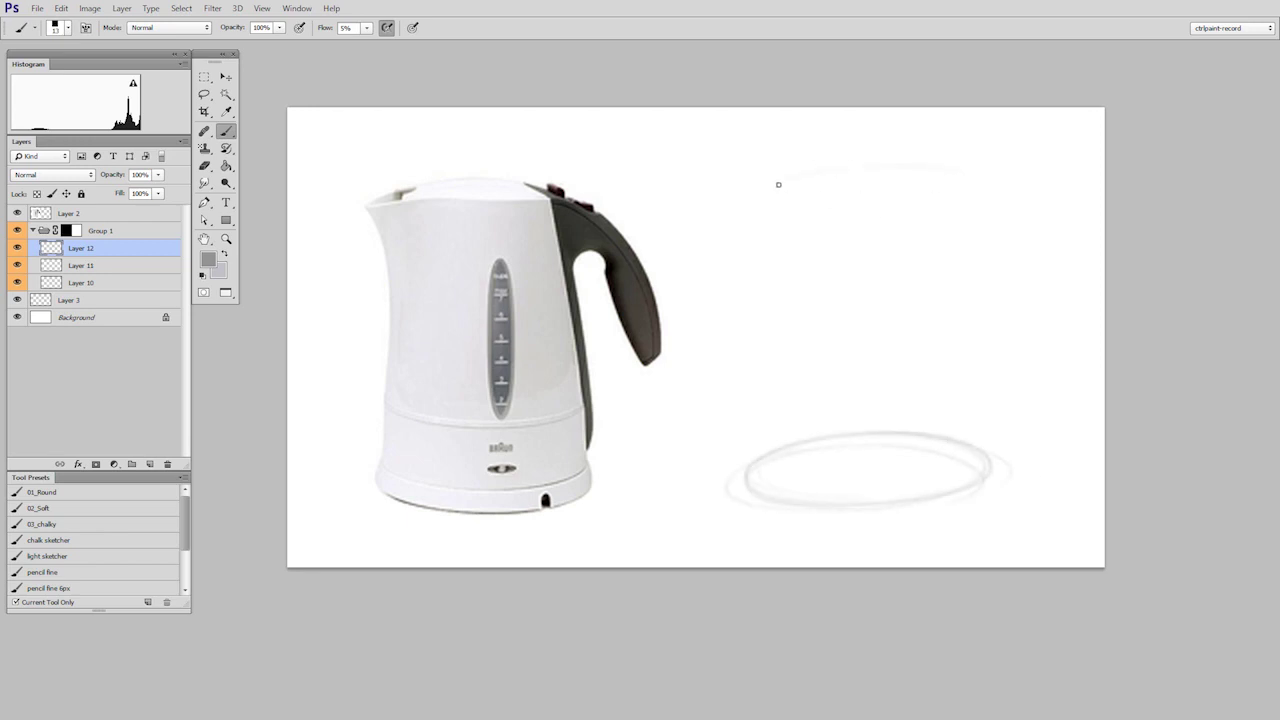
{"action": "left_click_drag", "start_coordinate": [852, 171], "coordinate": [862, 164]}
Sketch the tapering left and right sides of the kettle body between the two ellipses.
{"action": "left_click_drag", "start_coordinate": [733, 464], "coordinate": [740, 511]}
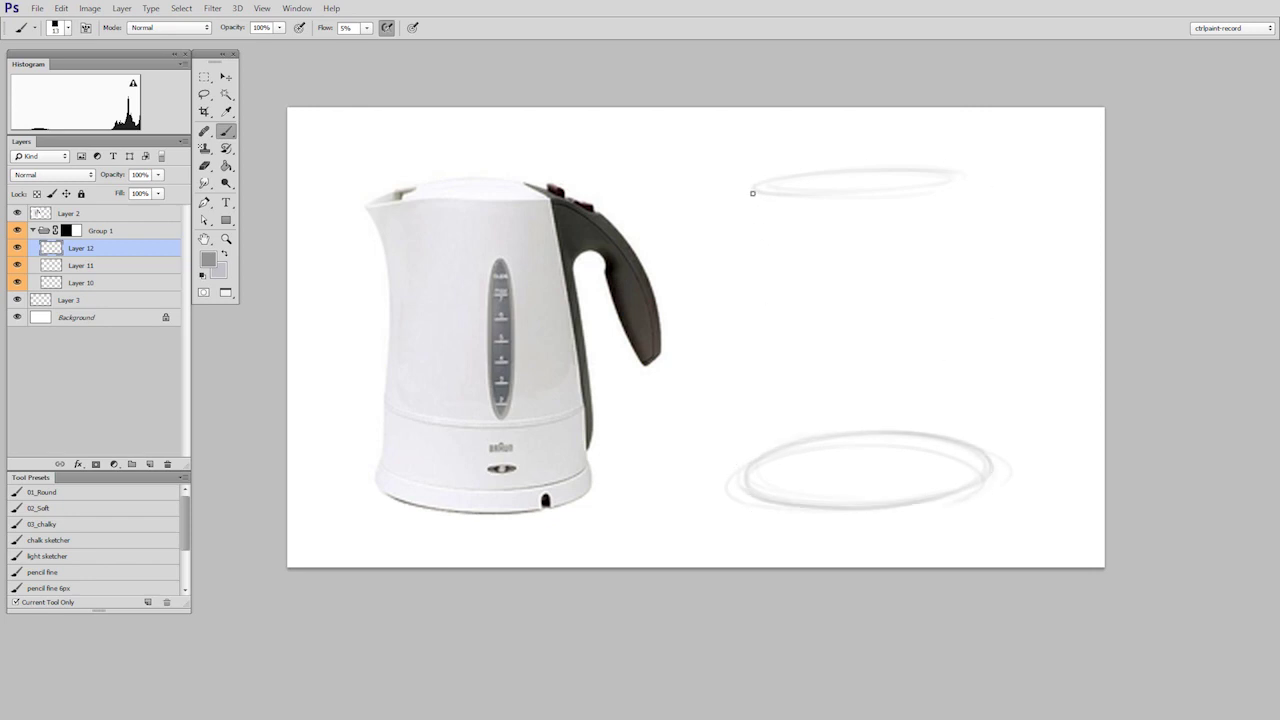
{"action": "left_click_drag", "start_coordinate": [752, 193], "coordinate": [740, 490]}
{"action": "left_click_drag", "start_coordinate": [956, 184], "coordinate": [1014, 540]}
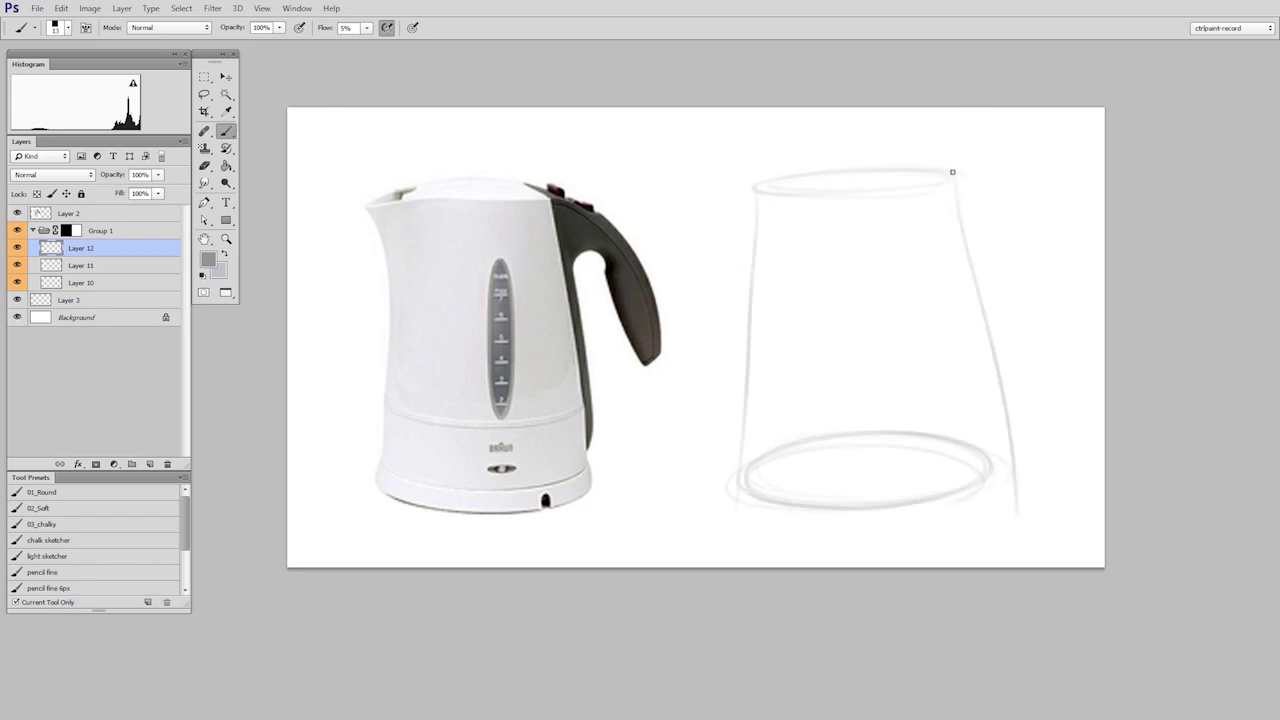
{"action": "left_click_drag", "start_coordinate": [955, 170], "coordinate": [998, 558]}
Lighten the back of the base ellipse and the stray lines near it with the eraser.
{"action": "key", "text": "e"}
{"action": "left_click_drag", "start_coordinate": [947, 206], "coordinate": [1013, 579]}
{"action": "right_click", "coordinate": [920, 490], "text": "alt"}
{"action": "mouse_move", "coordinate": [800, 444]}
{"action": "left_mouse_down"}
{"action": "mouse_move", "coordinate": [789, 440]}
{"action": "mouse_move", "coordinate": [937, 439]}
{"action": "left_mouse_up"}
{"action": "key", "text": "bracketleft"}
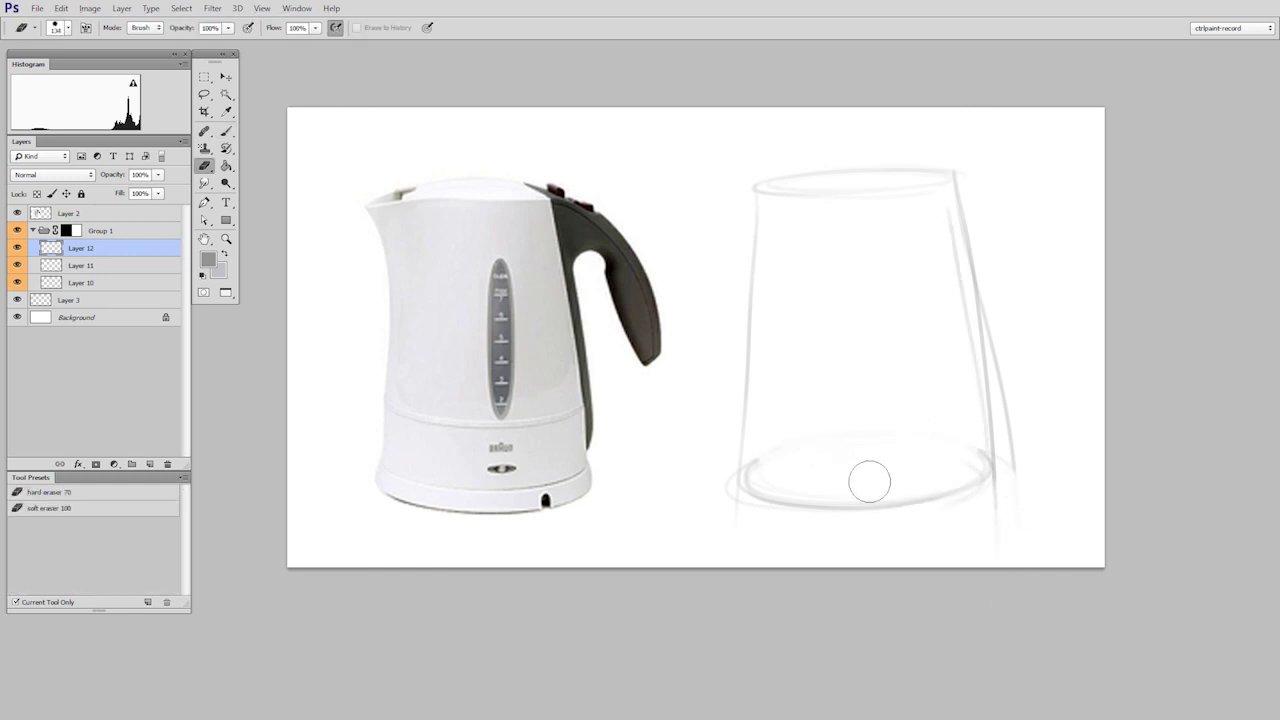
Rotate, skew and nudge the kettle body sketch slightly with Free Transform to correct its tilt.
{"action": "key", "text": "ctrl+t"}
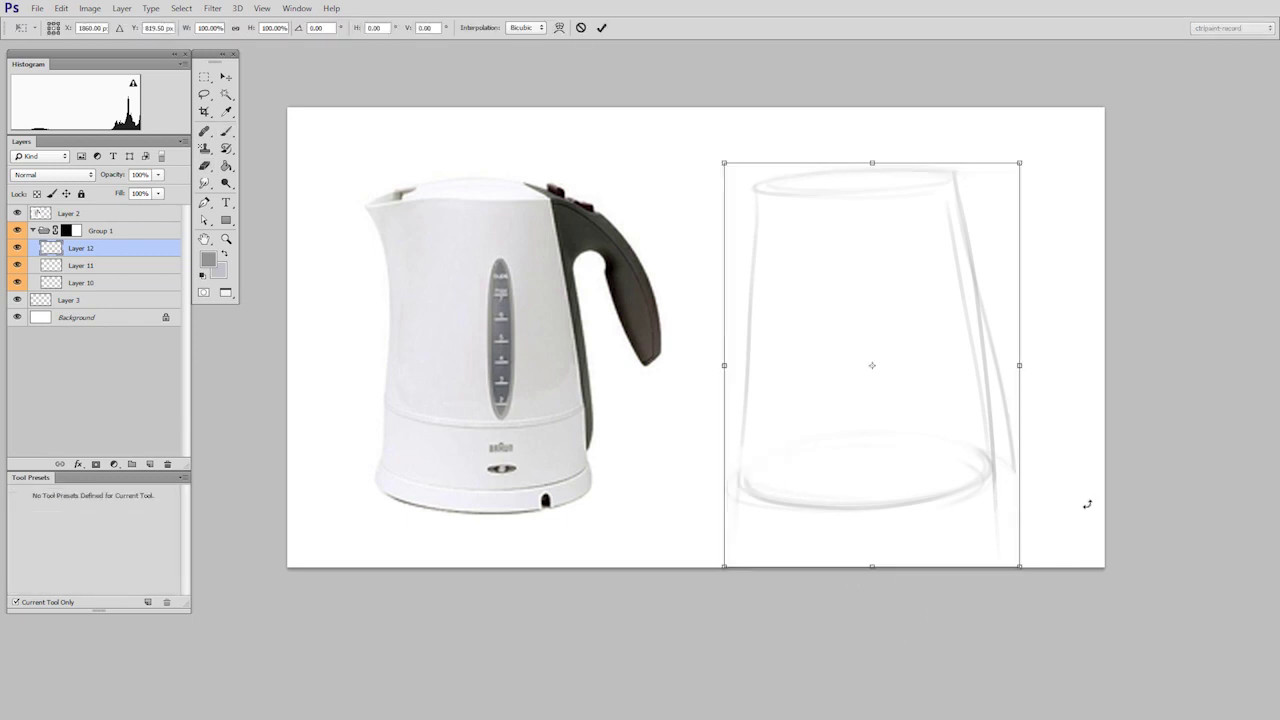
{"action": "left_click_drag", "start_coordinate": [1086, 503], "coordinate": [1074, 506]}
{"action": "key", "text": "Return"}
{"action": "key", "text": "ctrl+t"}
{"action": "left_click_drag", "start_coordinate": [1023, 378], "coordinate": [1023, 371]}
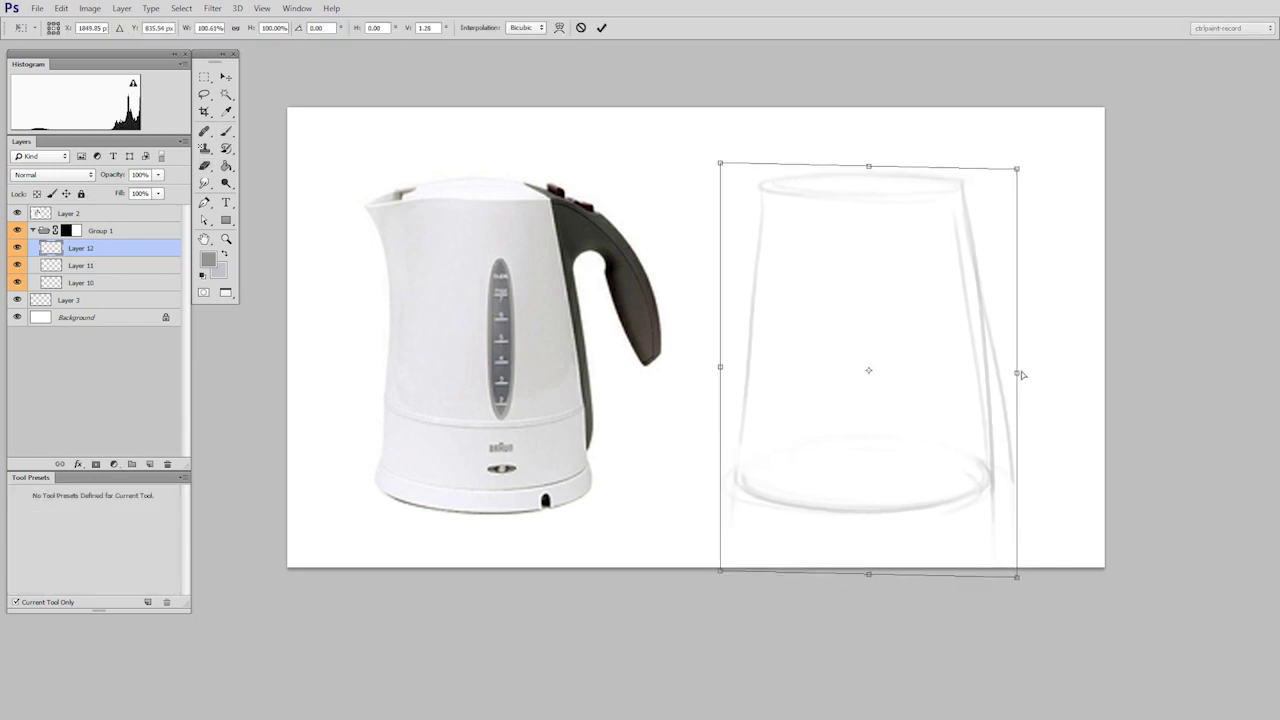
{"action": "key", "text": "Return"}
{"action": "key", "text": "ctrl+t"}
{"action": "left_click_drag", "start_coordinate": [955, 300], "coordinate": [961, 296]}
{"action": "key", "text": "Return"}
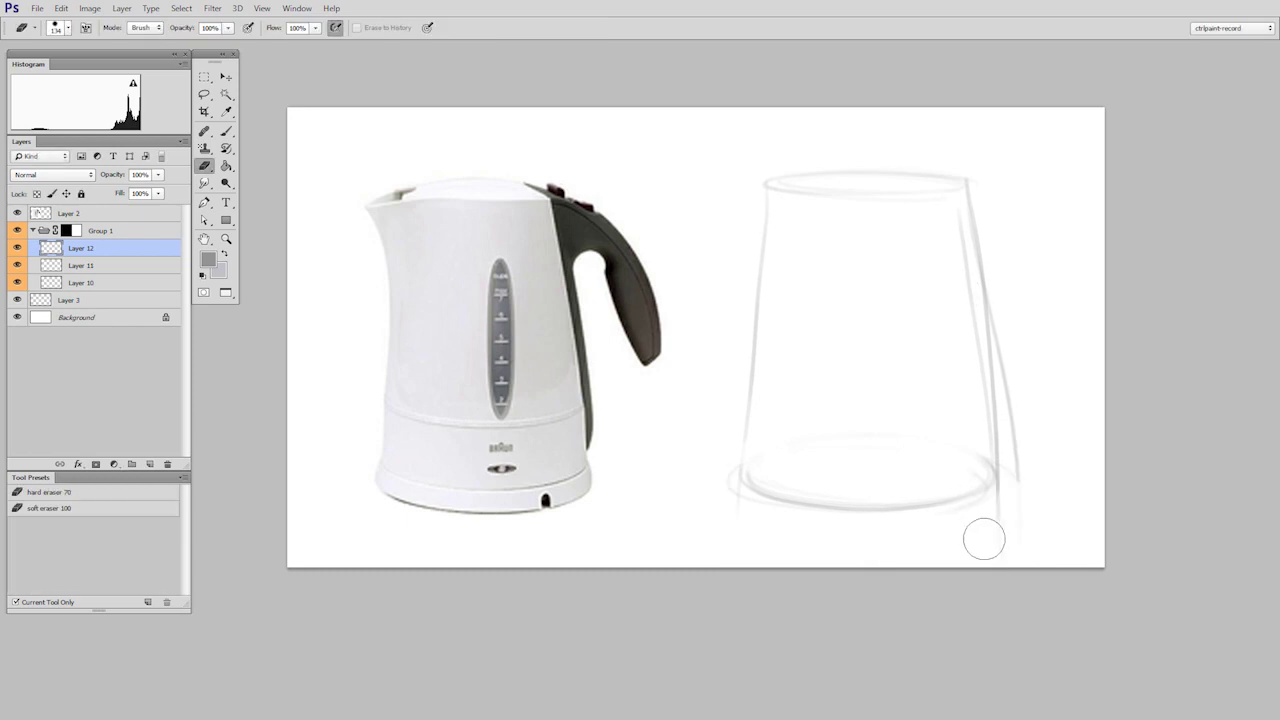
Add another layer in the group and merge it with the body sketch down into Layer 11.
{"action": "key", "text": "ctrl+shift+alt+n"}
{"action": "key", "text": "b"}
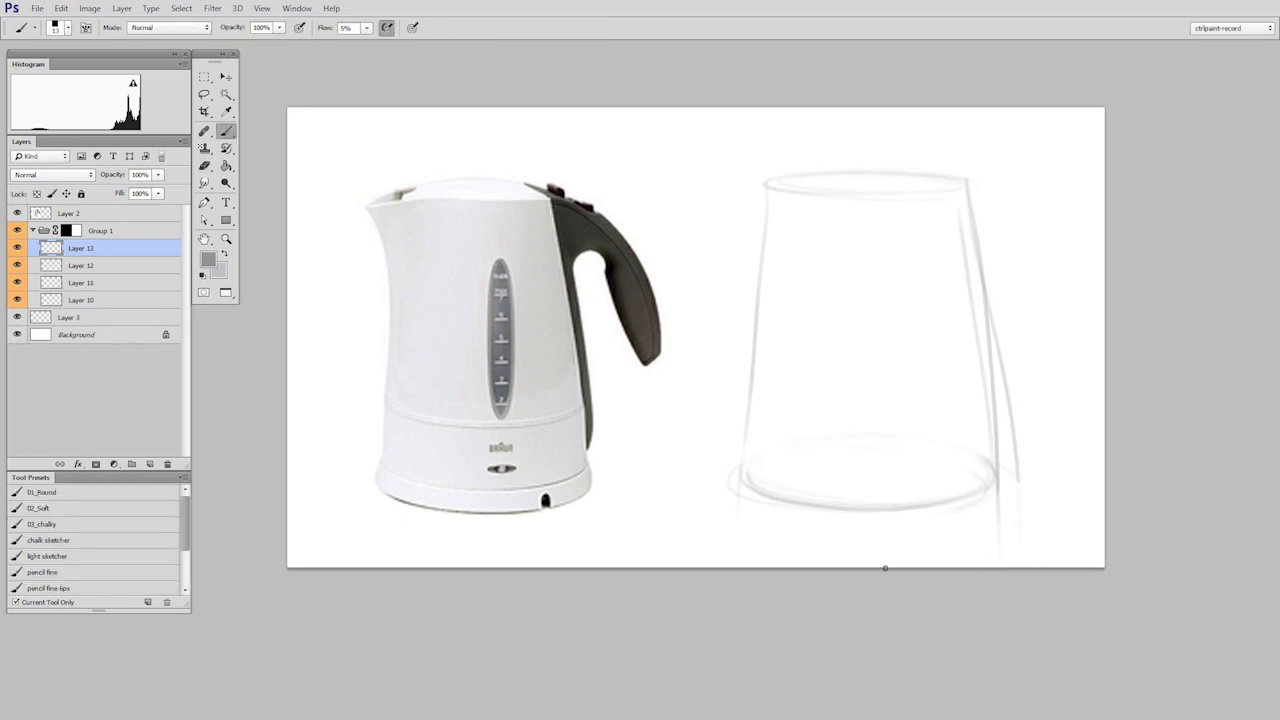
{"action": "key", "text": "ctrl+t"}
{"action": "key", "text": "Return"}
{"action": "key", "text": "ctrl+e"}
{"action": "key", "text": "ctrl+e"}
Narrow the kettle body sketch with Free Transform to match the photo's proportions.
{"action": "key", "text": "ctrl+t"}
{"action": "mouse_move", "coordinate": [1022, 369]}
{"action": "left_mouse_down"}
{"action": "mouse_move", "coordinate": [991, 380]}
{"action": "mouse_move", "coordinate": [997, 397]}
{"action": "left_mouse_up"}
{"action": "key", "text": "Return"}
Sketch the pointed spout at the upper left of the body and the curved lid line across the top.
{"action": "key", "text": "b"}
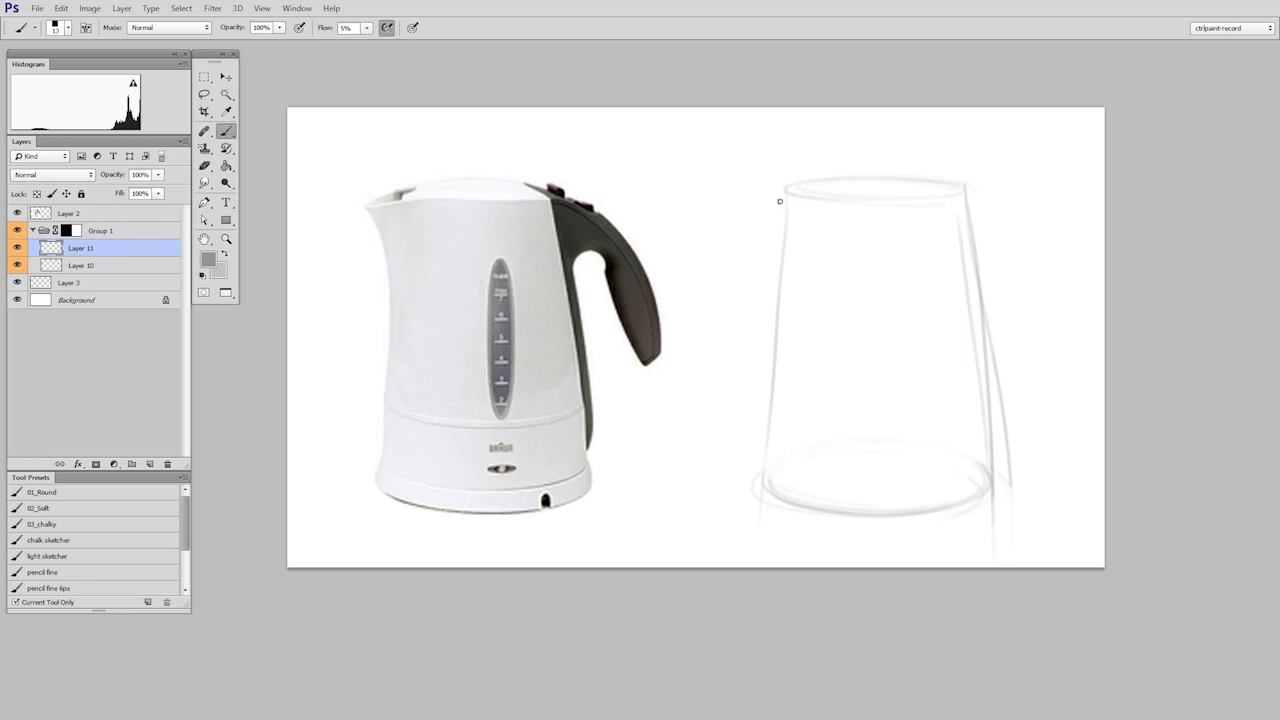
{"action": "left_click_drag", "start_coordinate": [768, 195], "coordinate": [777, 214]}
{"action": "left_click_drag", "start_coordinate": [767, 200], "coordinate": [793, 234]}
{"action": "left_click_drag", "start_coordinate": [757, 186], "coordinate": [794, 246]}
{"action": "mouse_move", "coordinate": [764, 191]}
{"action": "left_mouse_down"}
{"action": "mouse_move", "coordinate": [874, 166]}
{"action": "mouse_move", "coordinate": [852, 169]}
{"action": "mouse_move", "coordinate": [998, 189]}
{"action": "left_mouse_up"}
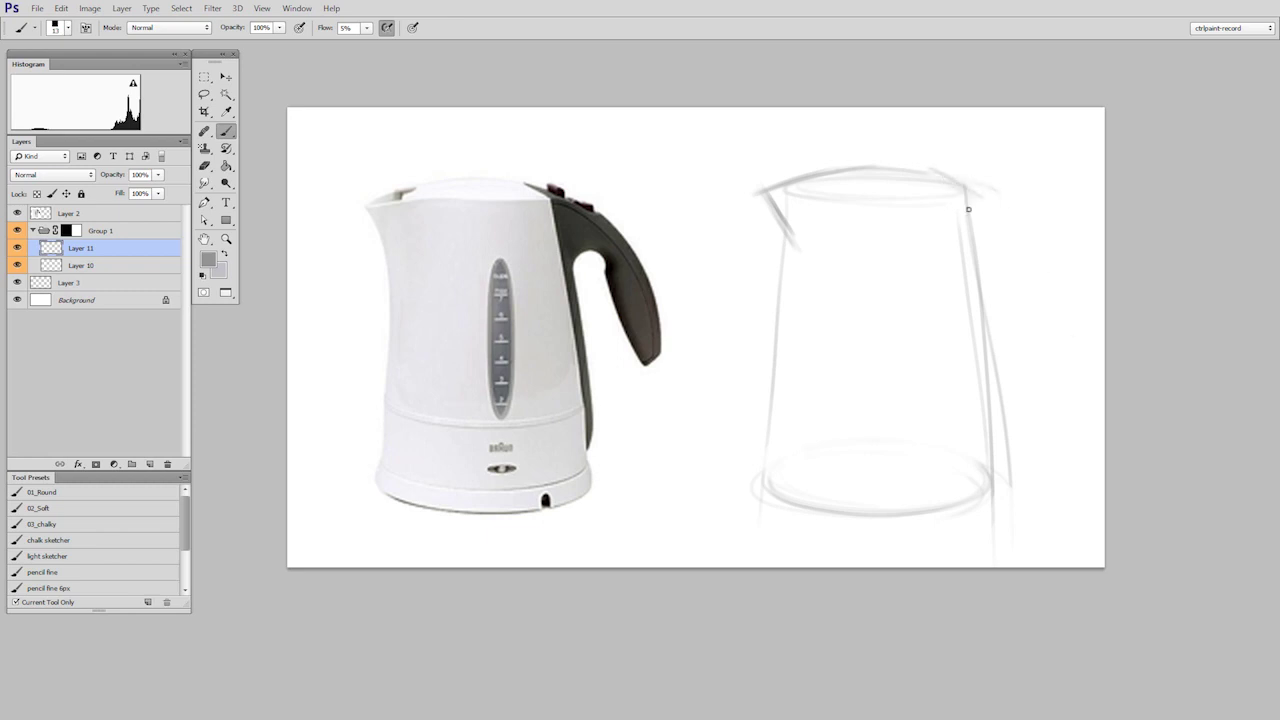
Redraw the right side of the body and the left side below the spout with more curved lines.
{"action": "left_click_drag", "start_coordinate": [967, 213], "coordinate": [1012, 420]}
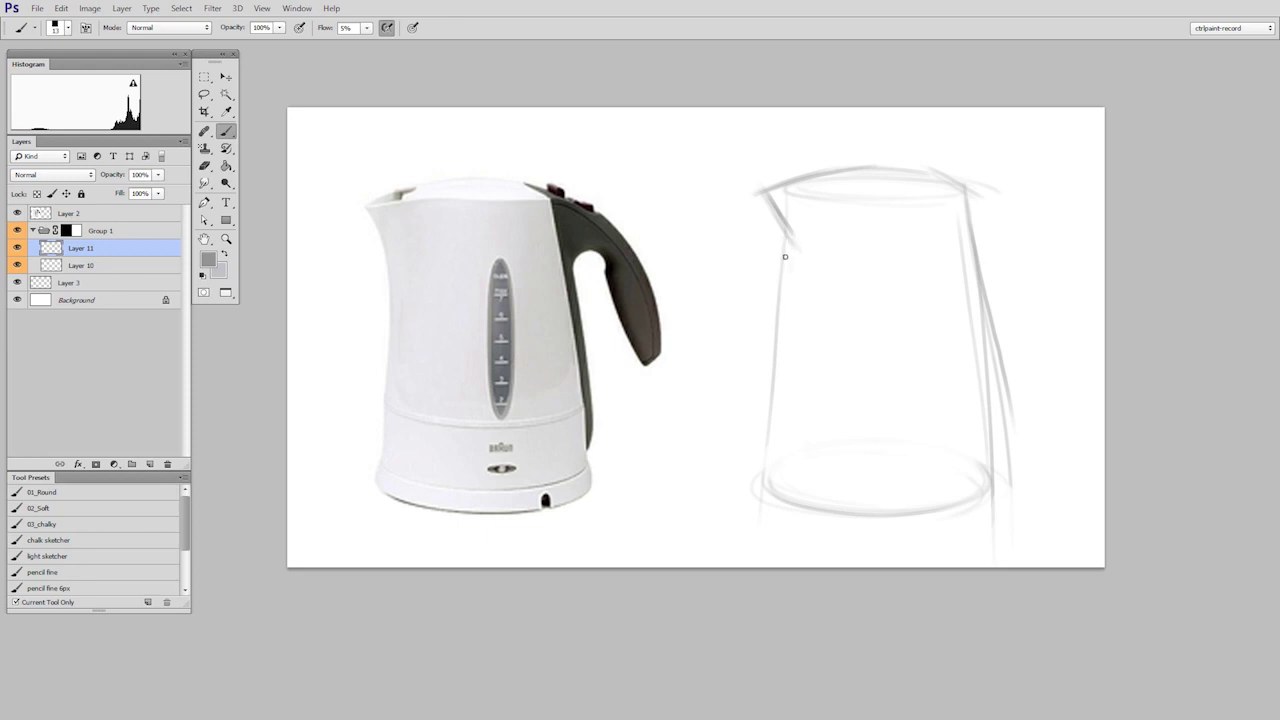
{"action": "left_click_drag", "start_coordinate": [786, 268], "coordinate": [767, 434]}
{"action": "left_click_drag", "start_coordinate": [792, 237], "coordinate": [778, 394]}
Merge the sketch into Layer 10, erase the old left contour and redraw its lower part.
{"action": "key", "text": "e"}
{"action": "key", "text": "ctrl+e"}
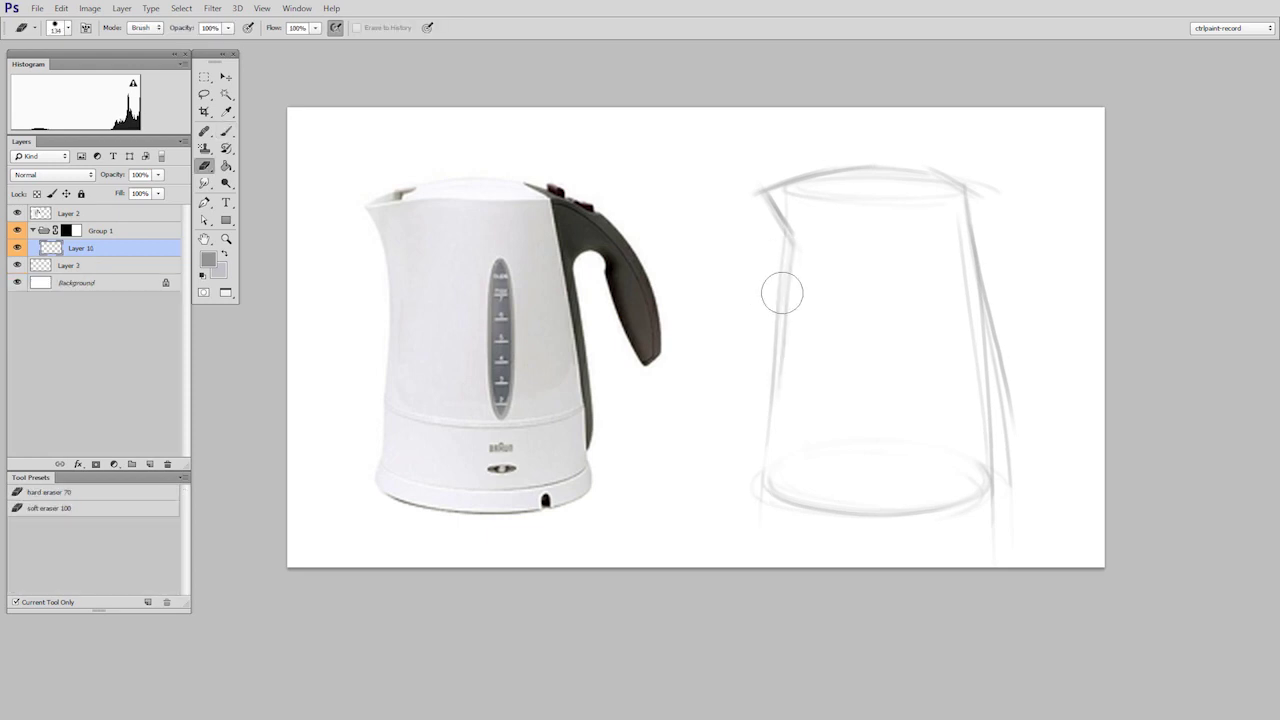
{"action": "left_click_drag", "start_coordinate": [780, 250], "coordinate": [766, 457]}
{"action": "key", "text": "b"}
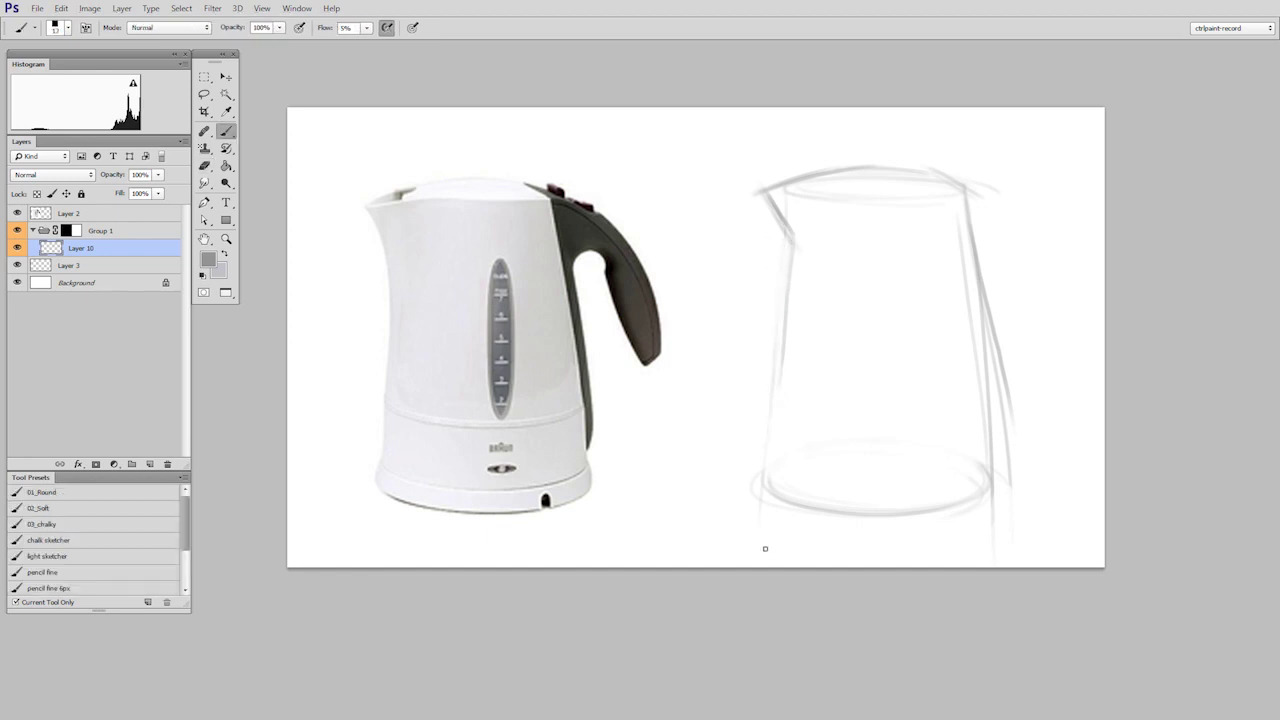
{"action": "left_click_drag", "start_coordinate": [776, 383], "coordinate": [765, 466]}
Draw a vertical centre line and sloping guides for the lower seam, adding new layers for the construction lines.
{"action": "left_click_drag", "start_coordinate": [824, 427], "coordinate": [878, 437]}
{"action": "key", "text": "ctrl+shift+alt+n"}
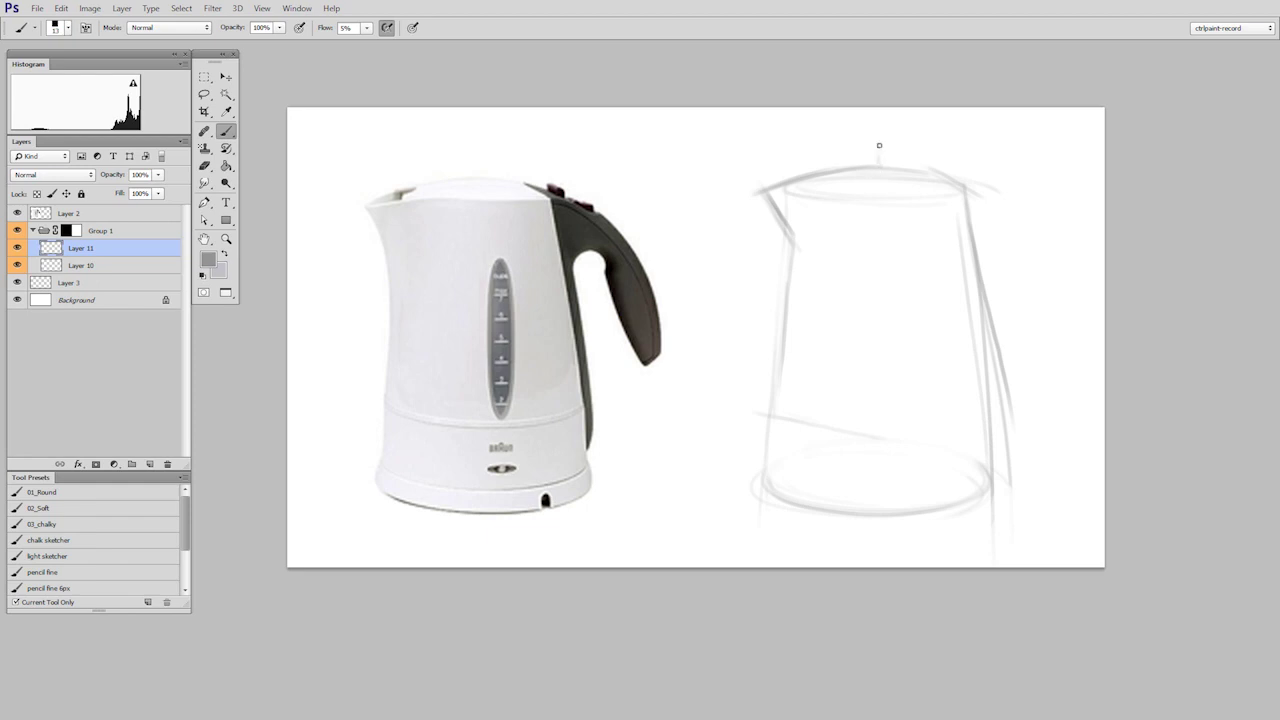
{"action": "left_click_drag", "start_coordinate": [880, 210], "coordinate": [873, 621]}
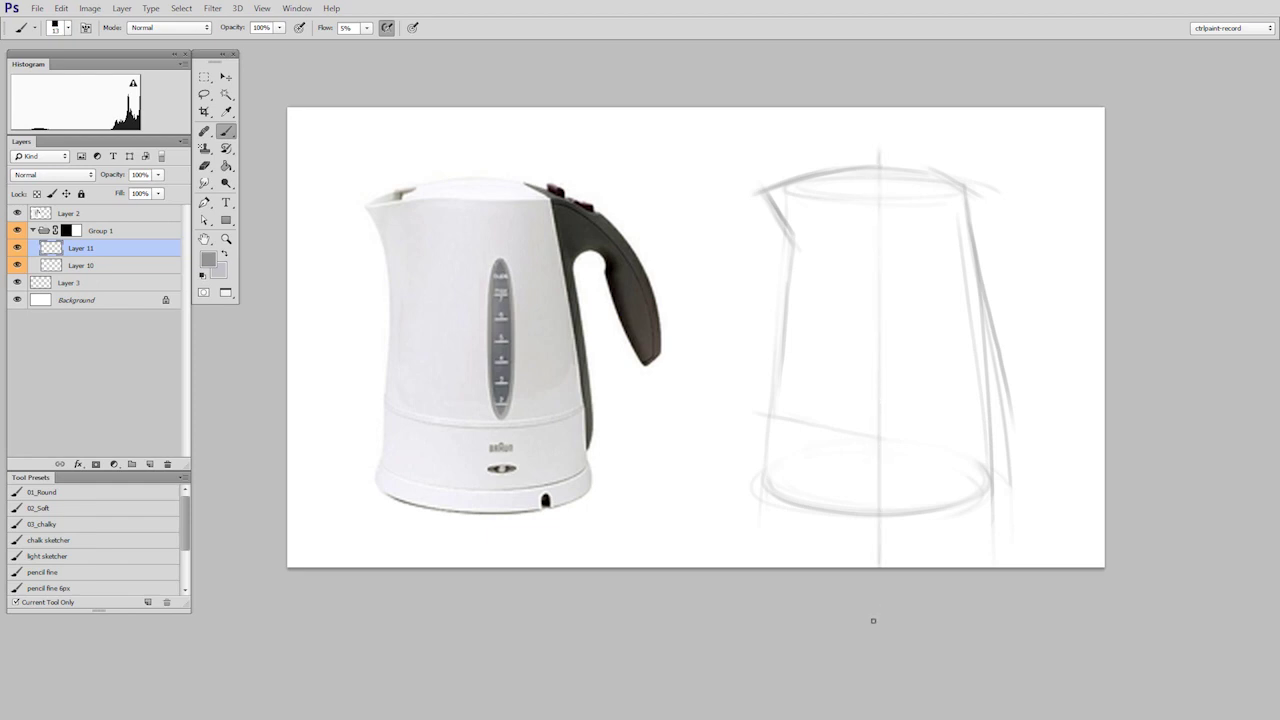
{"action": "key", "text": "ctrl+shift+alt+n"}
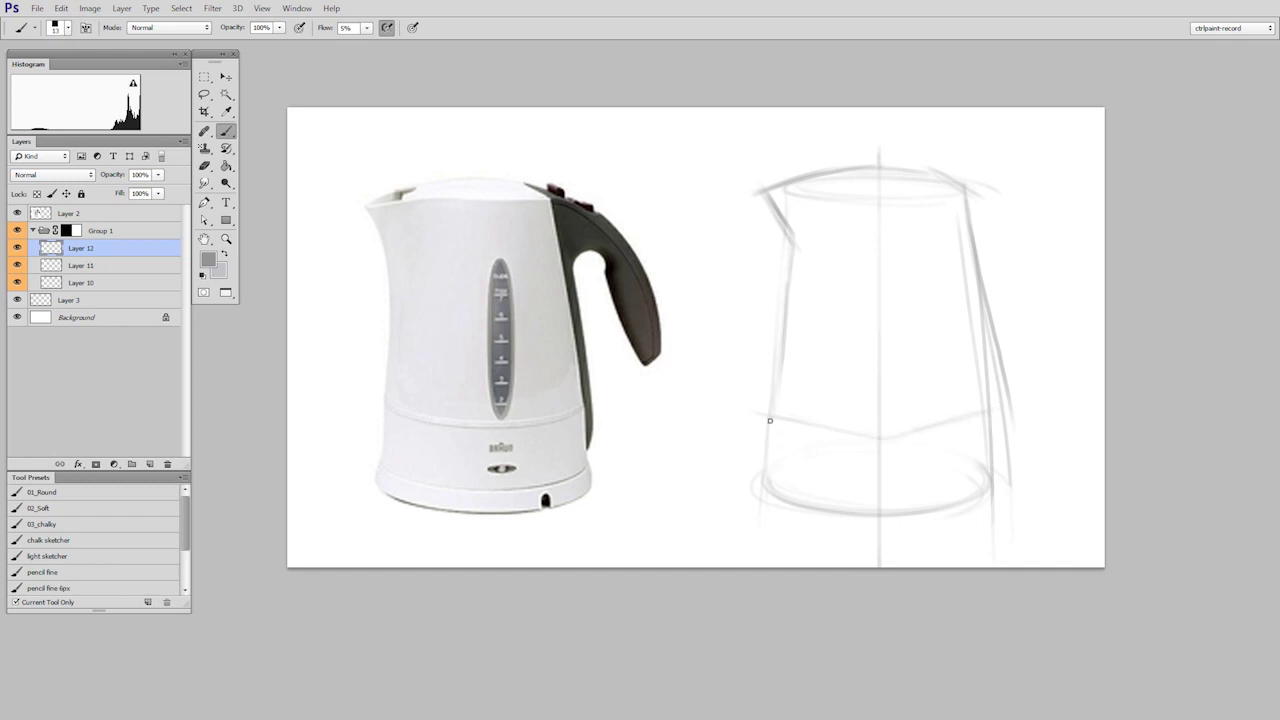
{"action": "left_click_drag", "start_coordinate": [848, 434], "coordinate": [932, 431]}
Strengthen the right side of the kettle body on a new layer.
{"action": "key", "text": "ctrl+shift+alt+n"}
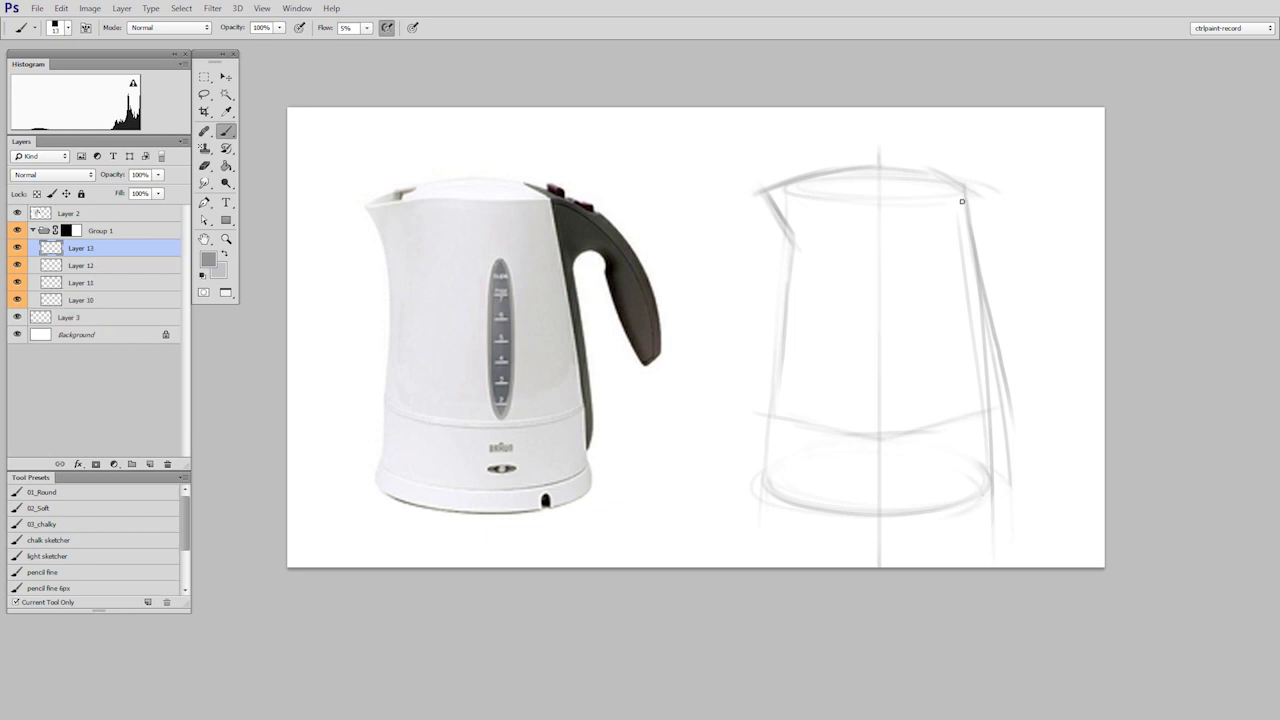
{"action": "mouse_move", "coordinate": [956, 191]}
{"action": "left_mouse_down"}
{"action": "mouse_move", "coordinate": [992, 344]}
{"action": "mouse_move", "coordinate": [986, 324]}
{"action": "mouse_move", "coordinate": [1000, 492]}
{"action": "left_mouse_up"}
{"action": "left_click_drag", "start_coordinate": [968, 232], "coordinate": [998, 416]}
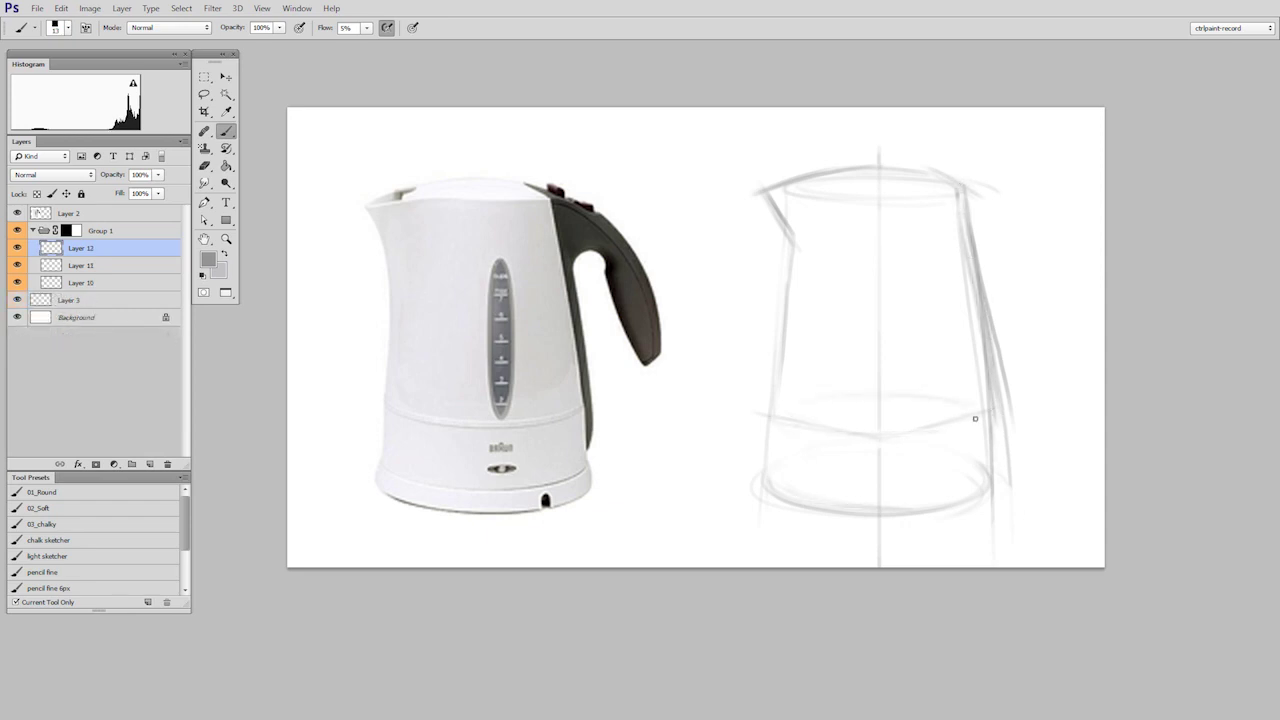
Sketch the seam around the lower body as a full ellipse following the sloping guides.
{"action": "left_click_drag", "start_coordinate": [778, 410], "coordinate": [966, 412]}
{"action": "left_click_drag", "start_coordinate": [884, 393], "coordinate": [984, 403]}
{"action": "mouse_move", "coordinate": [782, 407]}
{"action": "left_mouse_down"}
{"action": "mouse_move", "coordinate": [952, 418]}
{"action": "mouse_move", "coordinate": [981, 407]}
{"action": "mouse_move", "coordinate": [902, 390]}
{"action": "left_mouse_up"}
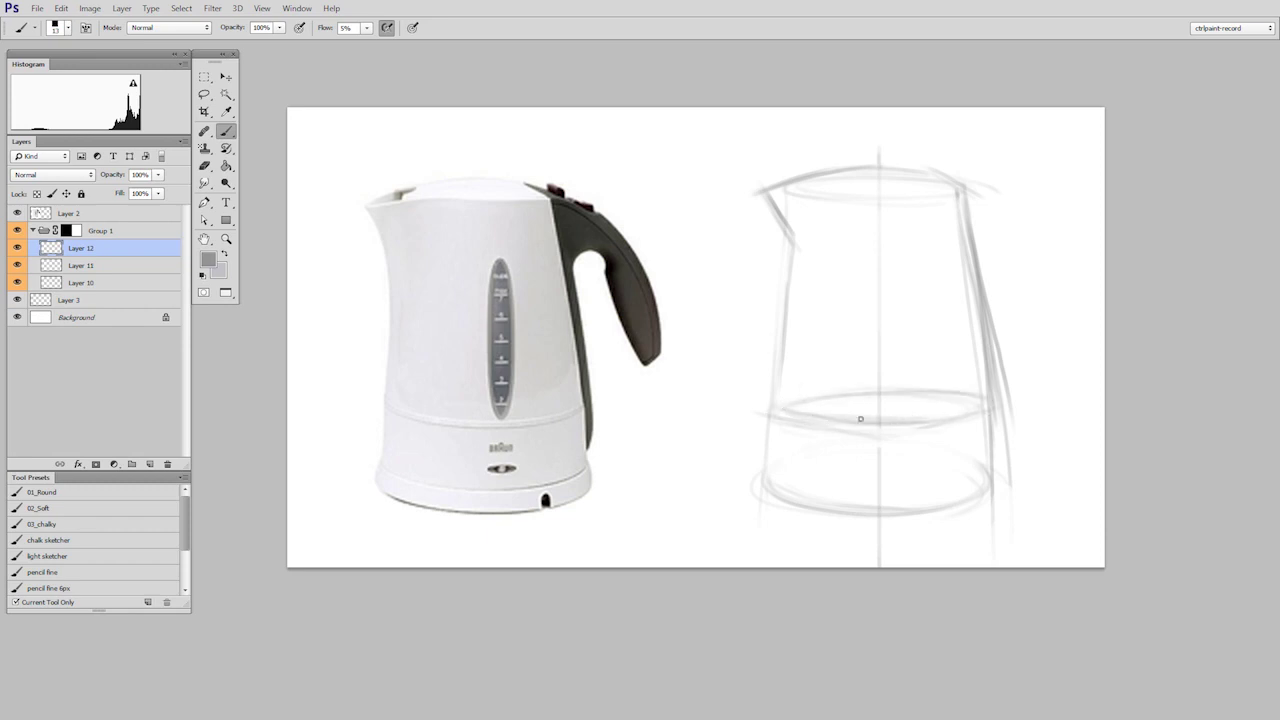
Refine the lower seam ellipse and darken the front edge of the base ellipse.
{"action": "key", "text": "e"}
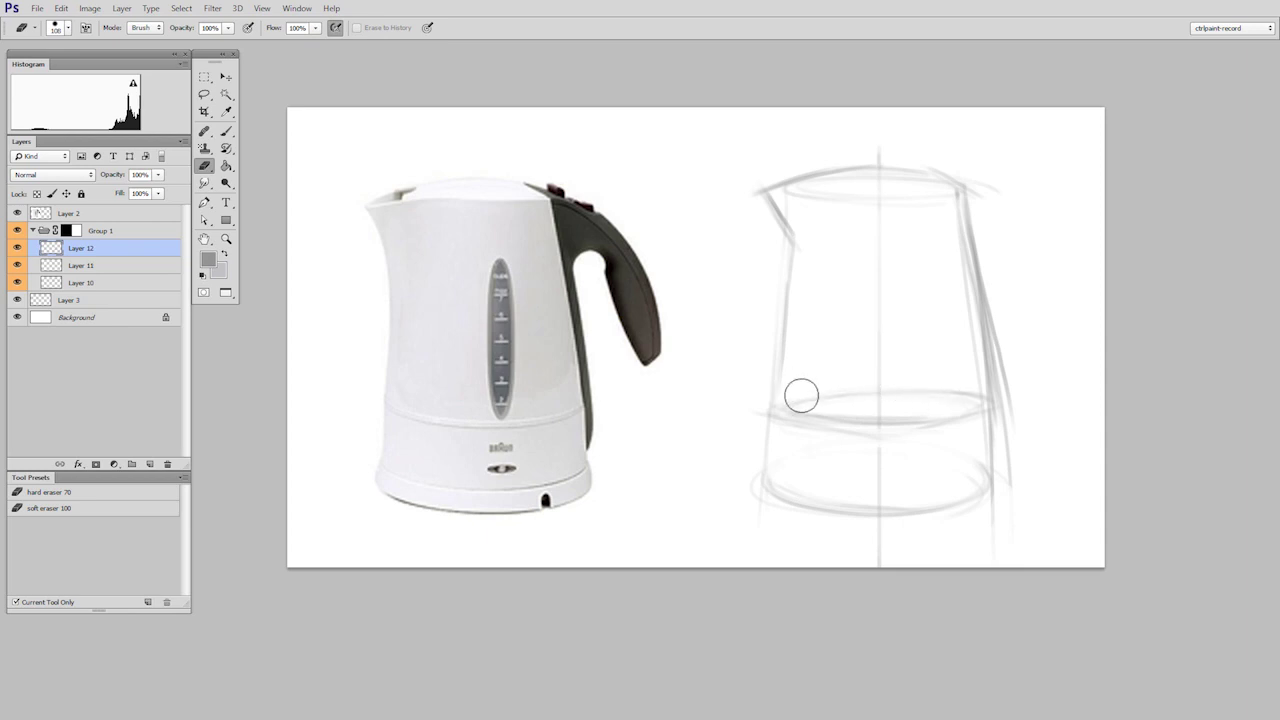
{"action": "key", "text": "b"}
{"action": "left_click_drag", "start_coordinate": [824, 418], "coordinate": [963, 417]}
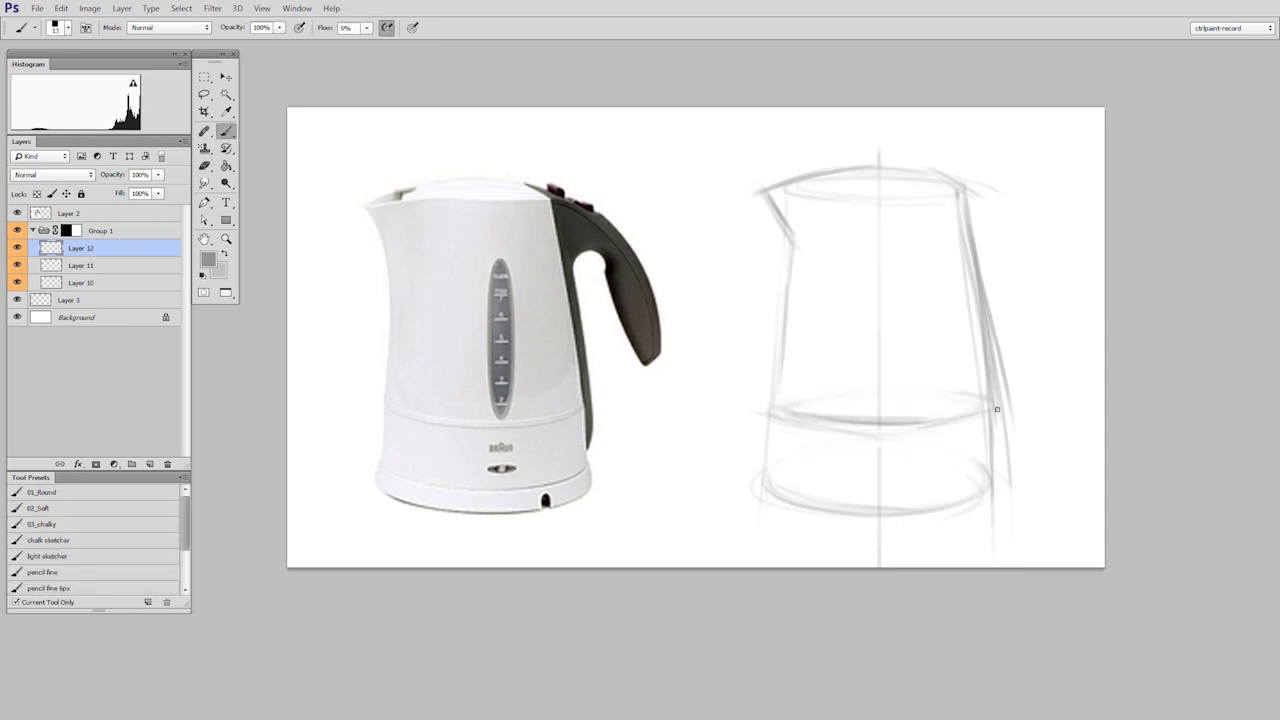
{"action": "left_click_drag", "start_coordinate": [863, 420], "coordinate": [983, 396]}
{"action": "left_click_drag", "start_coordinate": [794, 397], "coordinate": [778, 415]}
{"action": "mouse_move", "coordinate": [792, 500]}
{"action": "left_mouse_down"}
{"action": "mouse_move", "coordinate": [856, 512]}
{"action": "mouse_move", "coordinate": [993, 495]}
{"action": "left_mouse_up"}
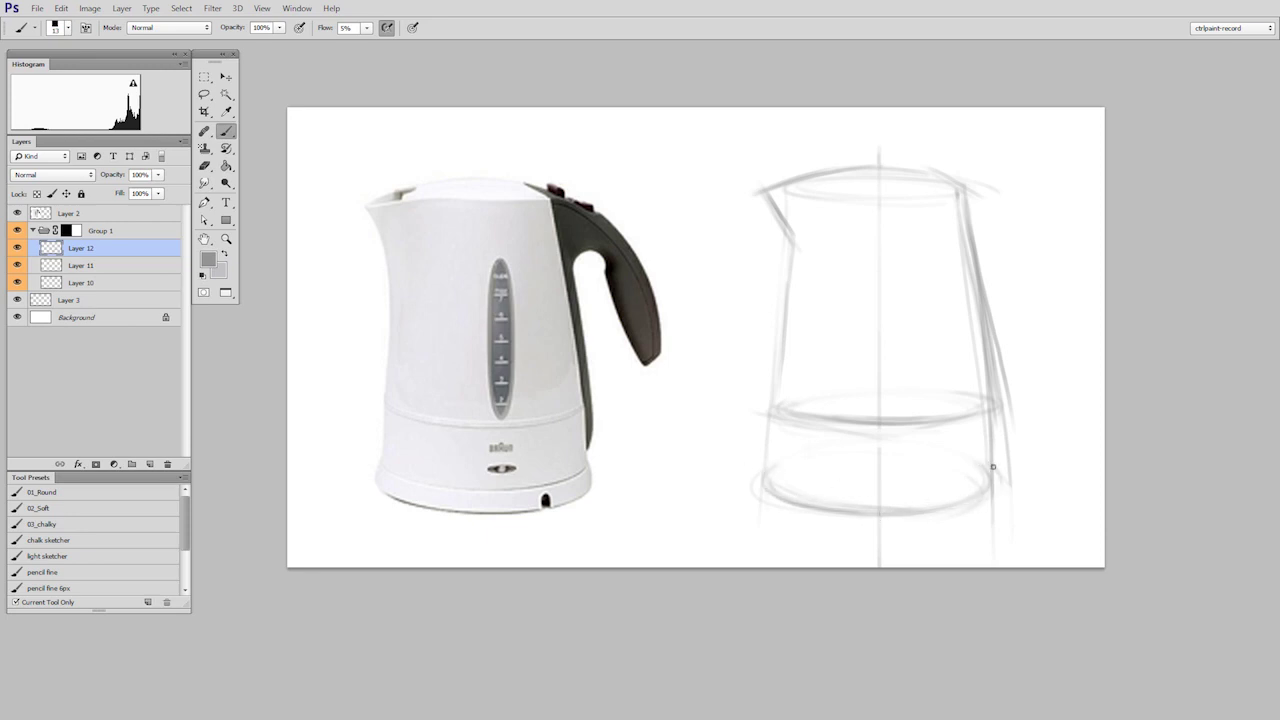
Merge the construction layers into Layer 10 and erase stray lines outside the body's right side.
{"action": "key", "text": "e"}
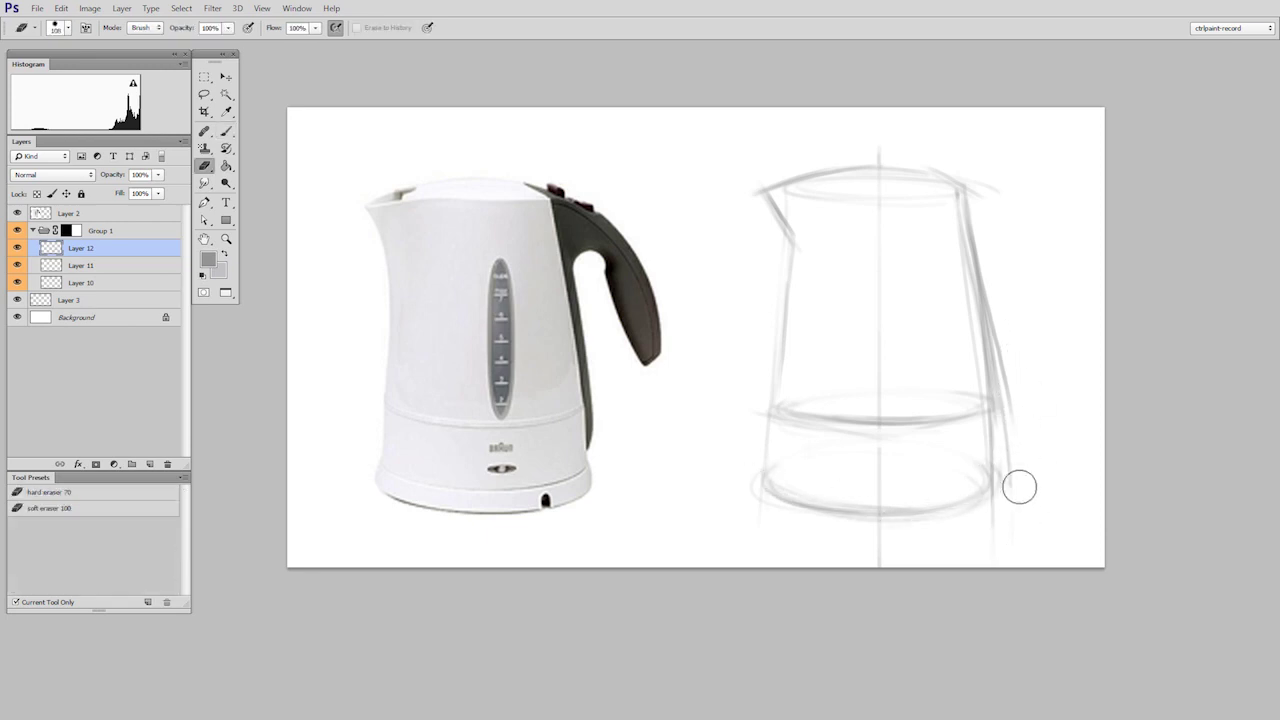
{"action": "key", "text": "ctrl+e"}
{"action": "key", "text": "ctrl+e"}
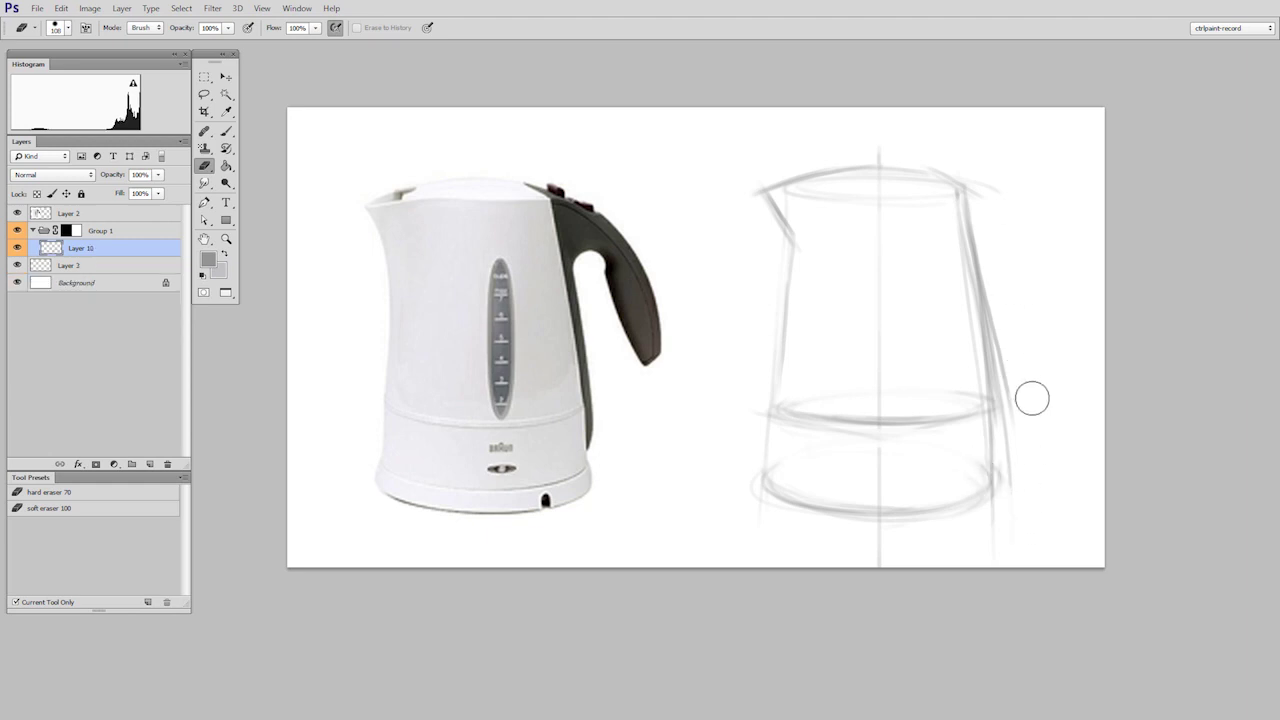
{"action": "mouse_move", "coordinate": [1032, 398]}
{"action": "left_mouse_down"}
{"action": "mouse_move", "coordinate": [993, 253]}
{"action": "mouse_move", "coordinate": [1020, 470]}
{"action": "mouse_move", "coordinate": [986, 177]}
{"action": "left_mouse_up"}
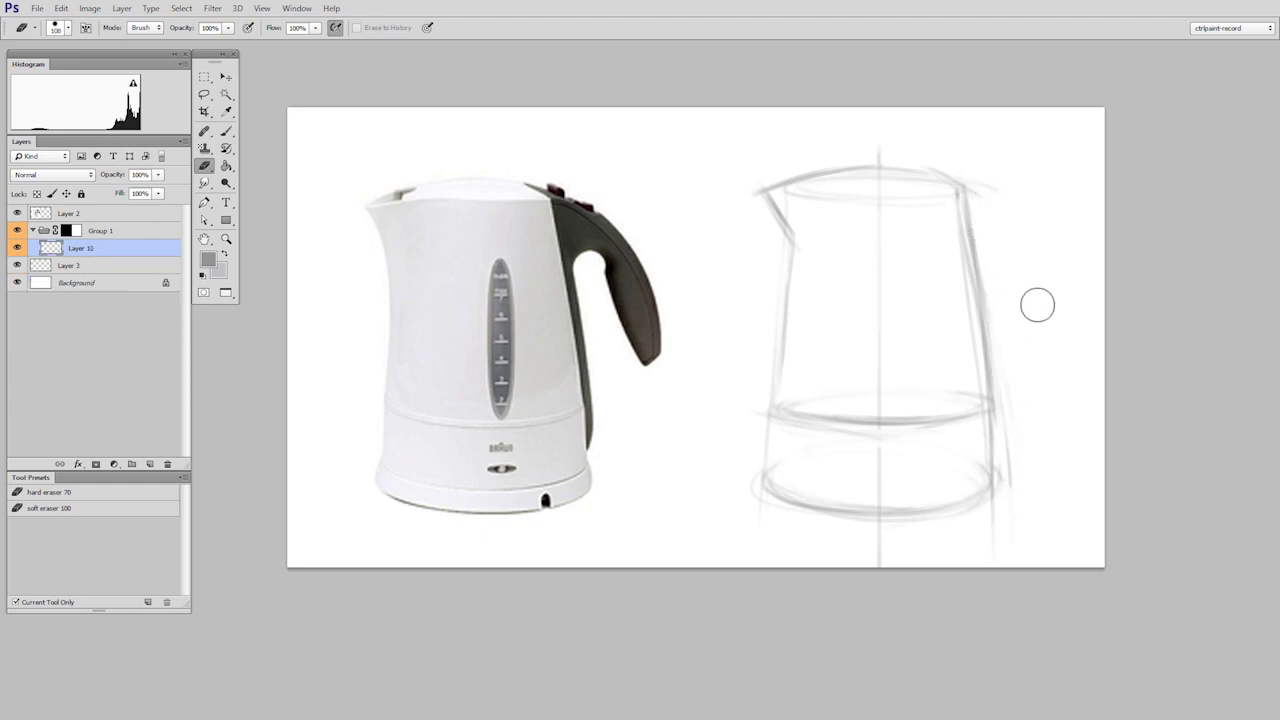
On a new layer, extend the lid line into the handle's outer curve and mark the handle tip.
{"action": "key", "text": "b"}
{"action": "key", "text": "ctrl+alt+shift+n"}
{"action": "mouse_move", "coordinate": [831, 173]}
{"action": "left_mouse_down"}
{"action": "mouse_move", "coordinate": [922, 165]}
{"action": "mouse_move", "coordinate": [777, 185]}
{"action": "mouse_move", "coordinate": [935, 168]}
{"action": "mouse_move", "coordinate": [792, 182]}
{"action": "mouse_move", "coordinate": [999, 185]}
{"action": "left_mouse_up"}
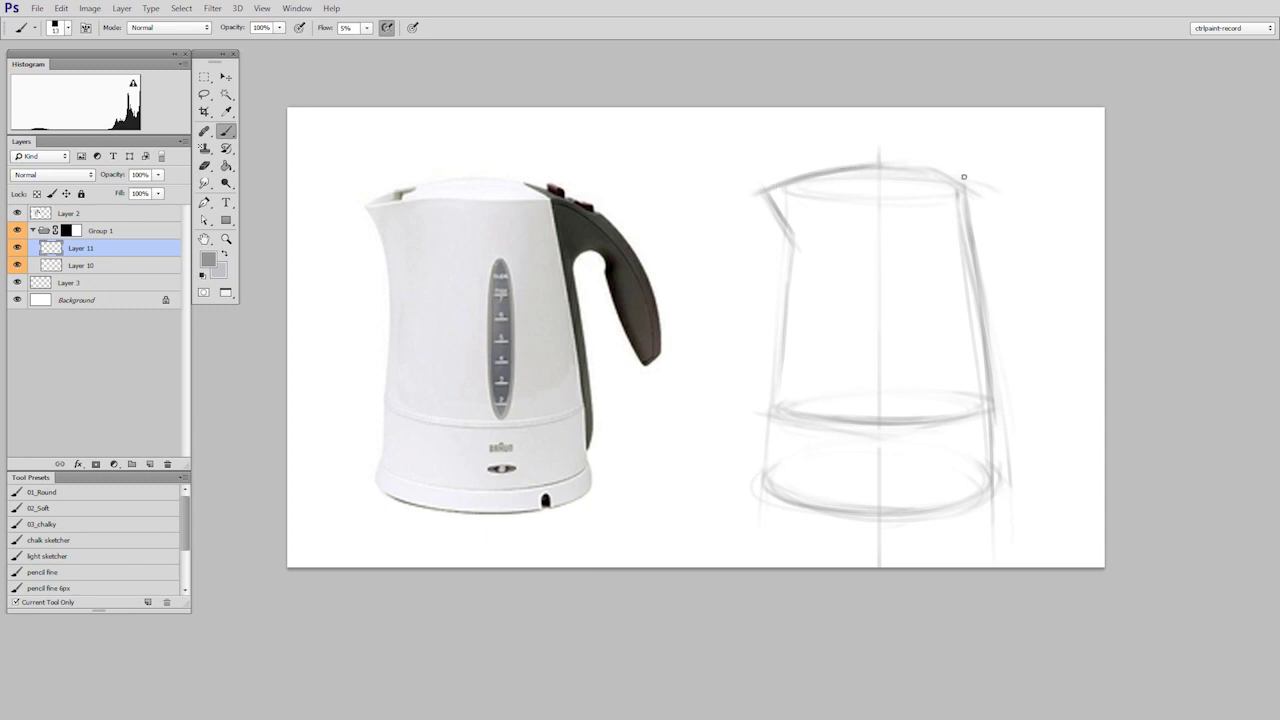
{"action": "mouse_move", "coordinate": [899, 164]}
{"action": "left_mouse_down"}
{"action": "mouse_move", "coordinate": [972, 181]}
{"action": "mouse_move", "coordinate": [1016, 210]}
{"action": "mouse_move", "coordinate": [1048, 284]}
{"action": "mouse_move", "coordinate": [1061, 376]}
{"action": "left_mouse_up"}
{"action": "mouse_move", "coordinate": [950, 164]}
{"action": "left_mouse_down"}
{"action": "mouse_move", "coordinate": [1022, 219]}
{"action": "mouse_move", "coordinate": [1050, 358]}
{"action": "left_mouse_up"}
{"action": "mouse_move", "coordinate": [978, 174]}
{"action": "left_mouse_down"}
{"action": "mouse_move", "coordinate": [1056, 356]}
{"action": "mouse_move", "coordinate": [1051, 377]}
{"action": "mouse_move", "coordinate": [1066, 314]}
{"action": "mouse_move", "coordinate": [1056, 326]}
{"action": "mouse_move", "coordinate": [1074, 310]}
{"action": "left_mouse_up"}
{"action": "key", "text": "e"}
{"action": "key", "text": "b"}
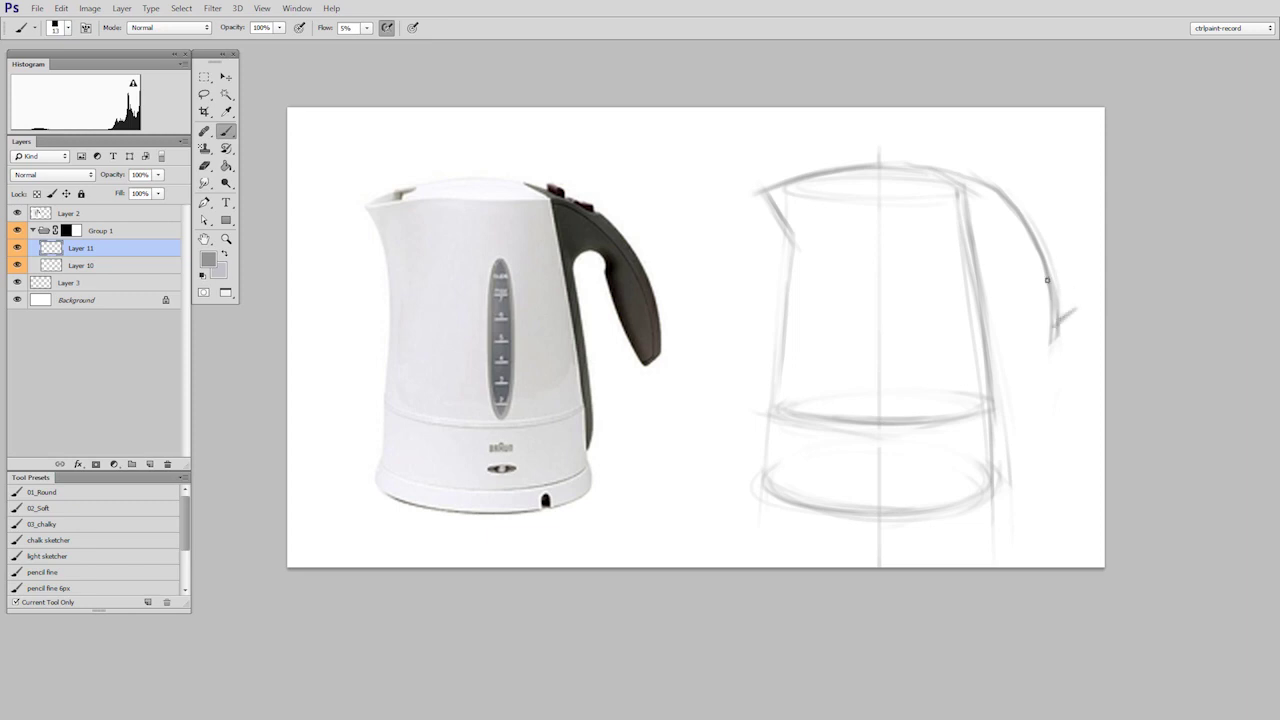
Sketch the handle's inner edge and the round cutout where it meets the body.
{"action": "left_click_drag", "start_coordinate": [1008, 252], "coordinate": [1046, 334]}
{"action": "mouse_move", "coordinate": [986, 262]}
{"action": "left_mouse_down"}
{"action": "mouse_move", "coordinate": [1005, 238]}
{"action": "mouse_move", "coordinate": [980, 245]}
{"action": "left_mouse_up"}
{"action": "key", "text": "e"}
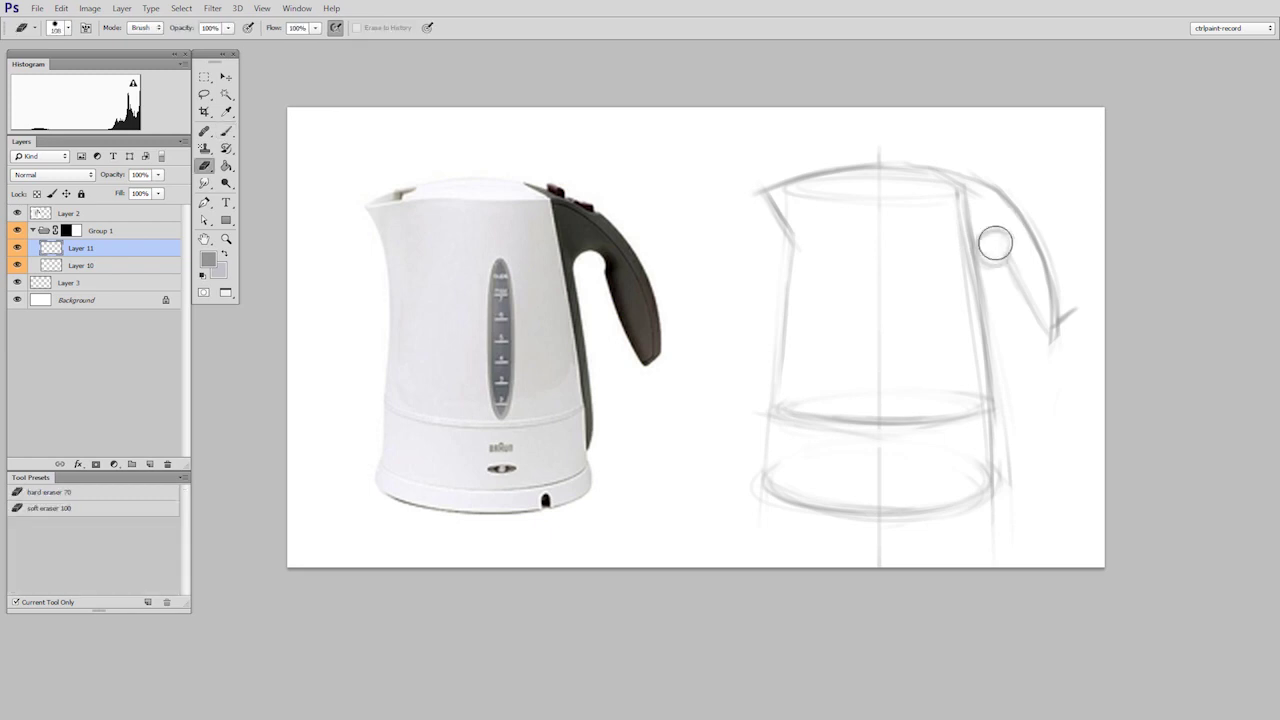
{"action": "key", "text": "b"}
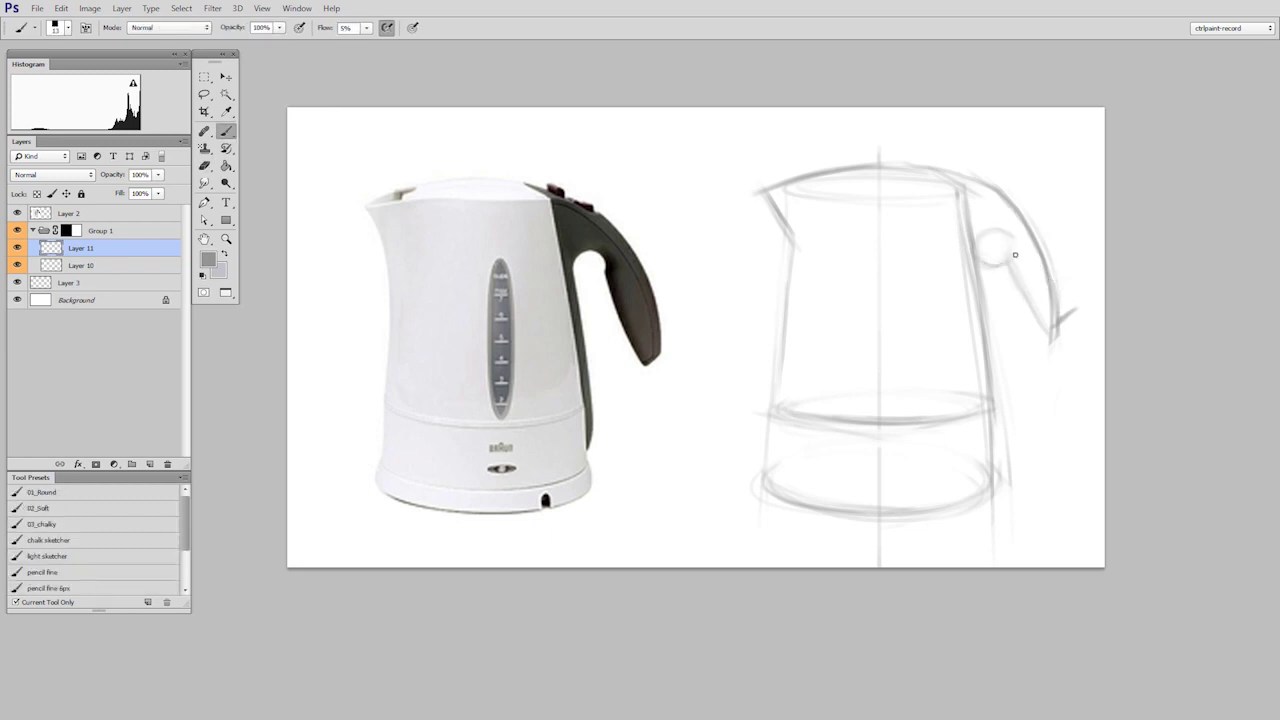
{"action": "left_click_drag", "start_coordinate": [1016, 243], "coordinate": [1010, 274]}
Add a second curve outside the handle's outer edge to give the handle thickness.
{"action": "key", "text": "e"}
{"action": "key", "text": "b"}
{"action": "mouse_move", "coordinate": [1018, 191]}
{"action": "left_mouse_down"}
{"action": "mouse_move", "coordinate": [1063, 264]}
{"action": "mouse_move", "coordinate": [1066, 310]}
{"action": "left_mouse_up"}
{"action": "mouse_move", "coordinate": [1016, 202]}
{"action": "left_mouse_down"}
{"action": "mouse_move", "coordinate": [1072, 308]}
{"action": "mouse_move", "coordinate": [1068, 343]}
{"action": "left_mouse_up"}
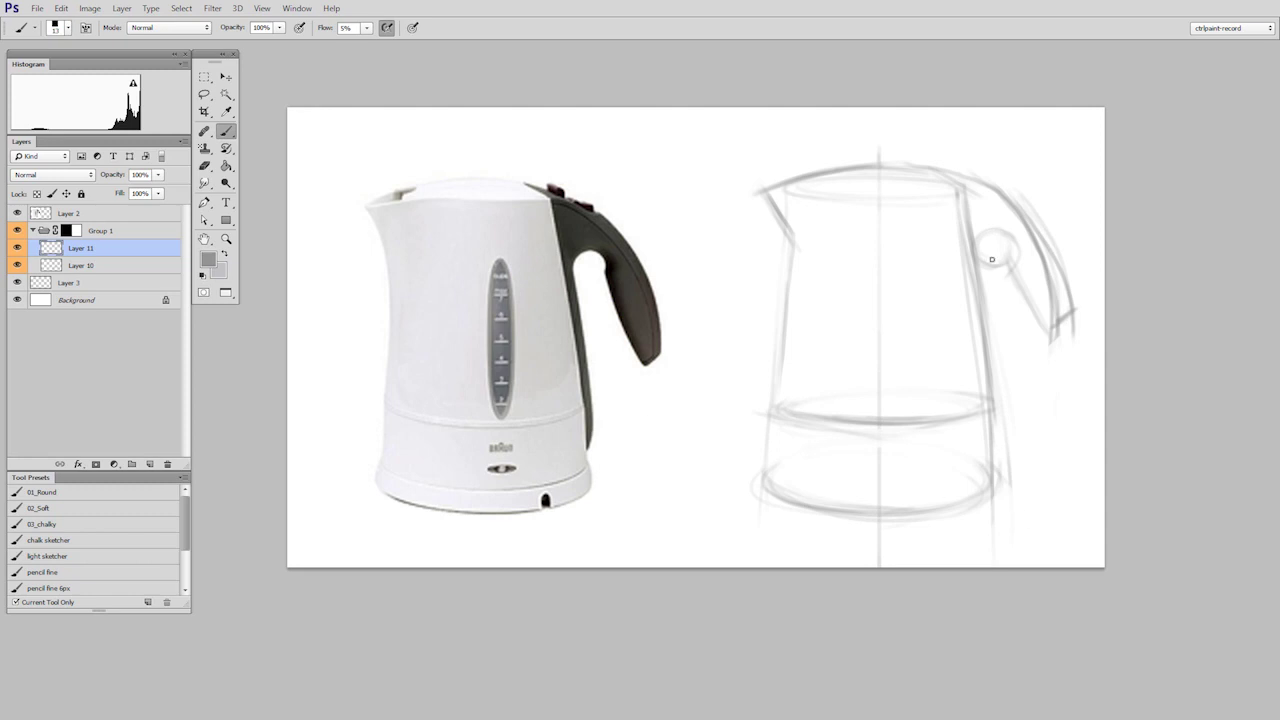
Sketch the narrow handle strip running from the round cutout down the body's right side, cleaning up stray strokes.
{"action": "left_click_drag", "start_coordinate": [981, 261], "coordinate": [997, 455]}
{"action": "mouse_move", "coordinate": [1024, 340]}
{"action": "left_mouse_down"}
{"action": "mouse_move", "coordinate": [1055, 426]}
{"action": "mouse_move", "coordinate": [1053, 413]}
{"action": "left_mouse_up"}
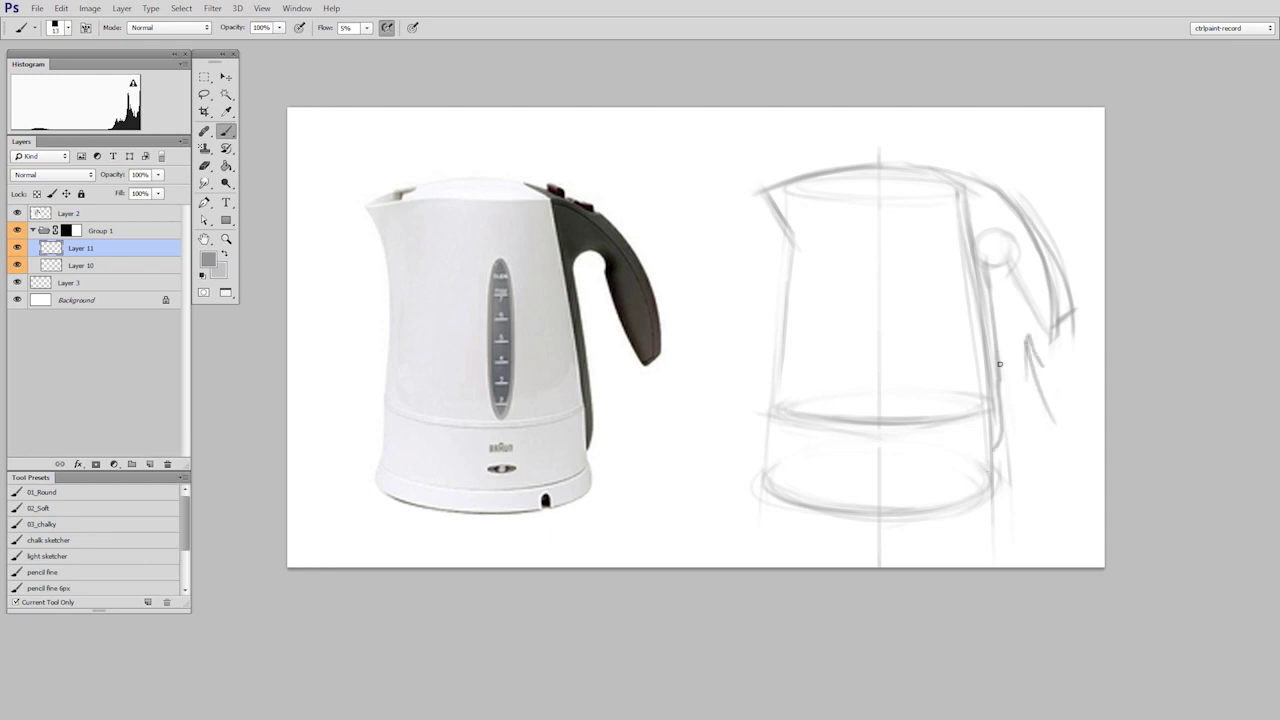
{"action": "mouse_move", "coordinate": [1000, 356]}
{"action": "left_mouse_down"}
{"action": "mouse_move", "coordinate": [986, 264]}
{"action": "mouse_move", "coordinate": [1010, 236]}
{"action": "mouse_move", "coordinate": [988, 258]}
{"action": "mouse_move", "coordinate": [1044, 326]}
{"action": "mouse_move", "coordinate": [1023, 343]}
{"action": "mouse_move", "coordinate": [1050, 410]}
{"action": "left_mouse_up"}
{"action": "key", "text": "e"}
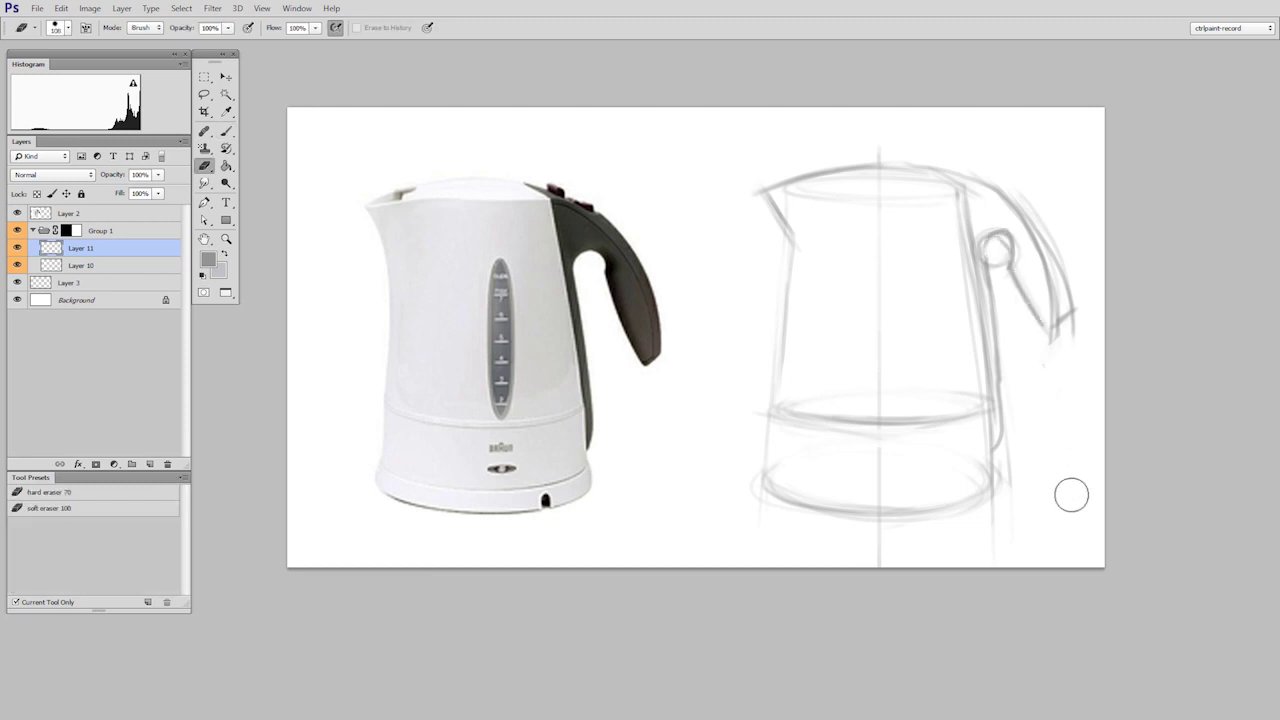
Clean up inside the round handle cutout and reinforce the handle's outer curve down to its tip.
{"action": "left_click_drag", "start_coordinate": [1000, 240], "coordinate": [1000, 245]}
{"action": "right_click", "coordinate": [1004, 234], "text": "alt"}
{"action": "key", "text": "b"}
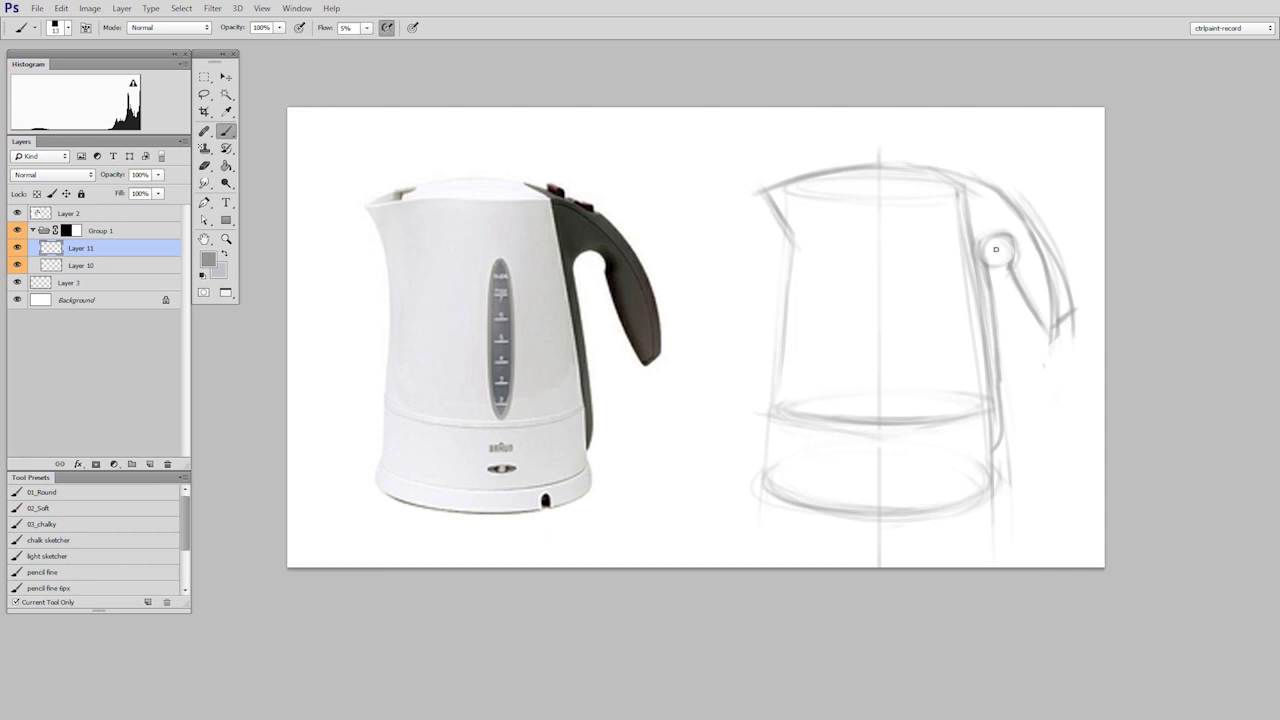
{"action": "left_click_drag", "start_coordinate": [1001, 188], "coordinate": [1062, 314]}
{"action": "left_click_drag", "start_coordinate": [1014, 198], "coordinate": [1060, 372]}
{"action": "key", "text": "e"}
{"action": "key", "text": "b"}
On a new layer, darken the lid line from the spout and the body's right edge down to the seam.
{"action": "key", "text": "ctrl+shift+alt+n"}
{"action": "mouse_move", "coordinate": [762, 188]}
{"action": "left_mouse_down"}
{"action": "mouse_move", "coordinate": [968, 185]}
{"action": "mouse_move", "coordinate": [996, 408]}
{"action": "left_mouse_up"}
{"action": "key", "text": "ctrl+t"}
{"action": "key", "text": "Return"}
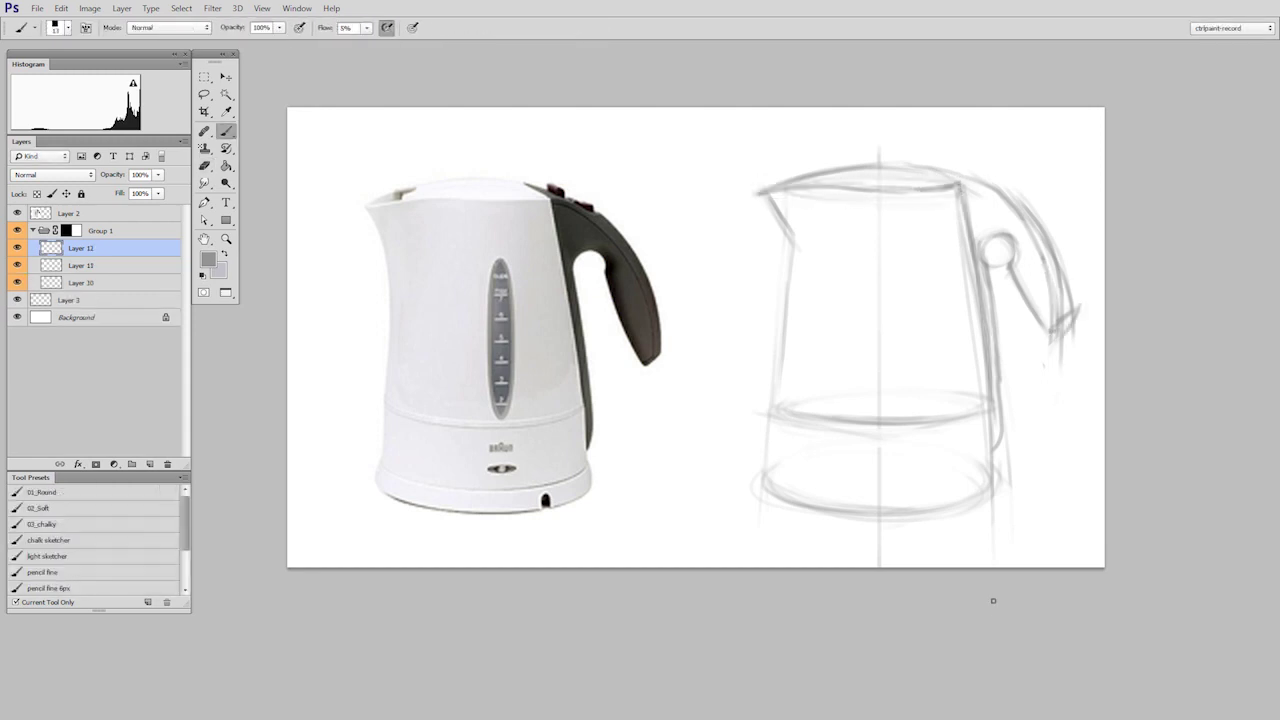
On a new layer, sketch a tall narrow ellipse for the water gauge, rotate it slightly and clean up its lower end.
{"action": "key", "text": "ctrl+shift+alt+n"}
{"action": "mouse_move", "coordinate": [915, 238]}
{"action": "left_mouse_down"}
{"action": "mouse_move", "coordinate": [909, 402]}
{"action": "mouse_move", "coordinate": [924, 376]}
{"action": "left_mouse_up"}
{"action": "left_click_drag", "start_coordinate": [916, 240], "coordinate": [919, 404]}
{"action": "key", "text": "ctrl+t"}
{"action": "left_click_drag", "start_coordinate": [939, 270], "coordinate": [936, 269]}
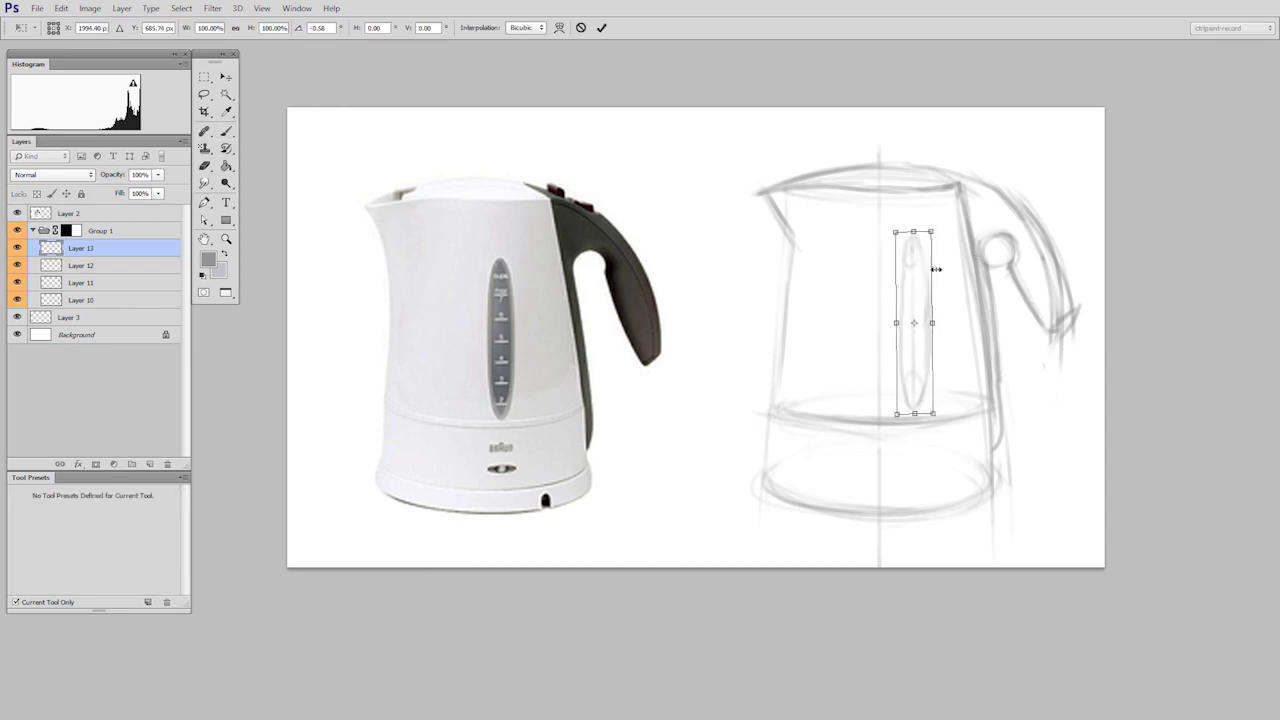
{"action": "key", "text": "Return"}
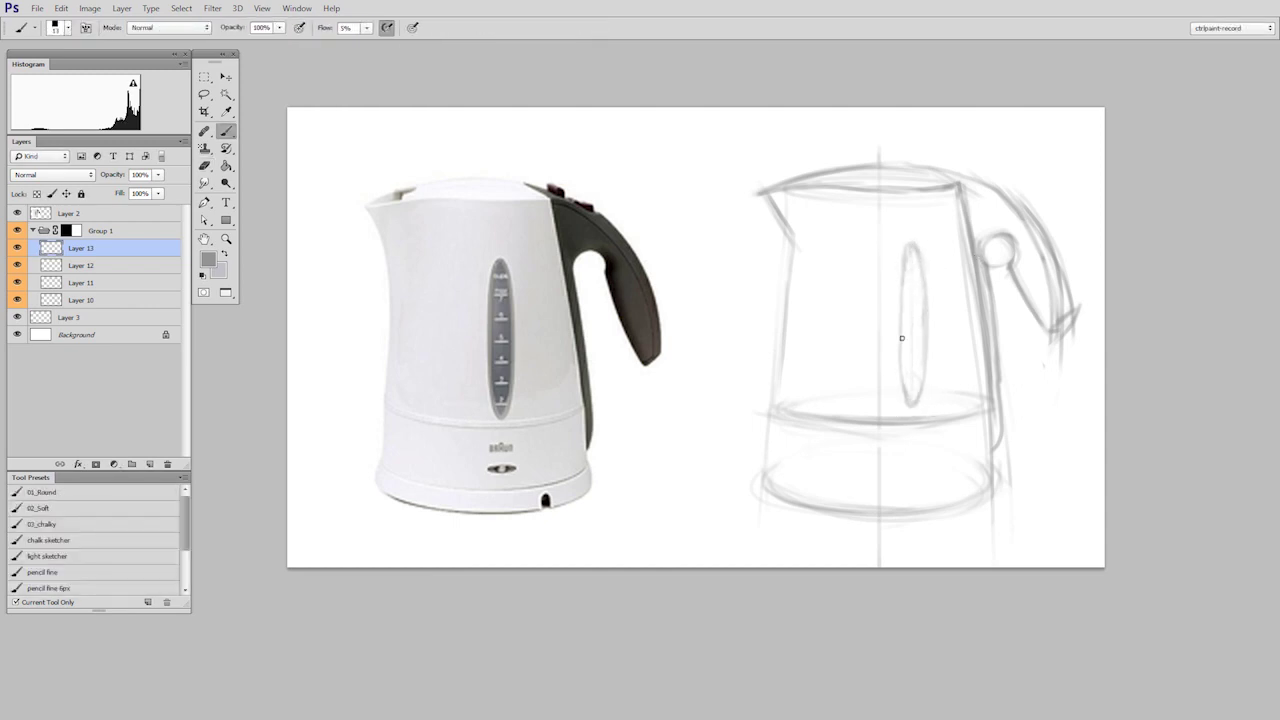
{"action": "key", "text": "e"}
{"action": "right_click", "coordinate": [911, 403], "text": "alt"}
{"action": "left_click_drag", "start_coordinate": [904, 405], "coordinate": [917, 409]}
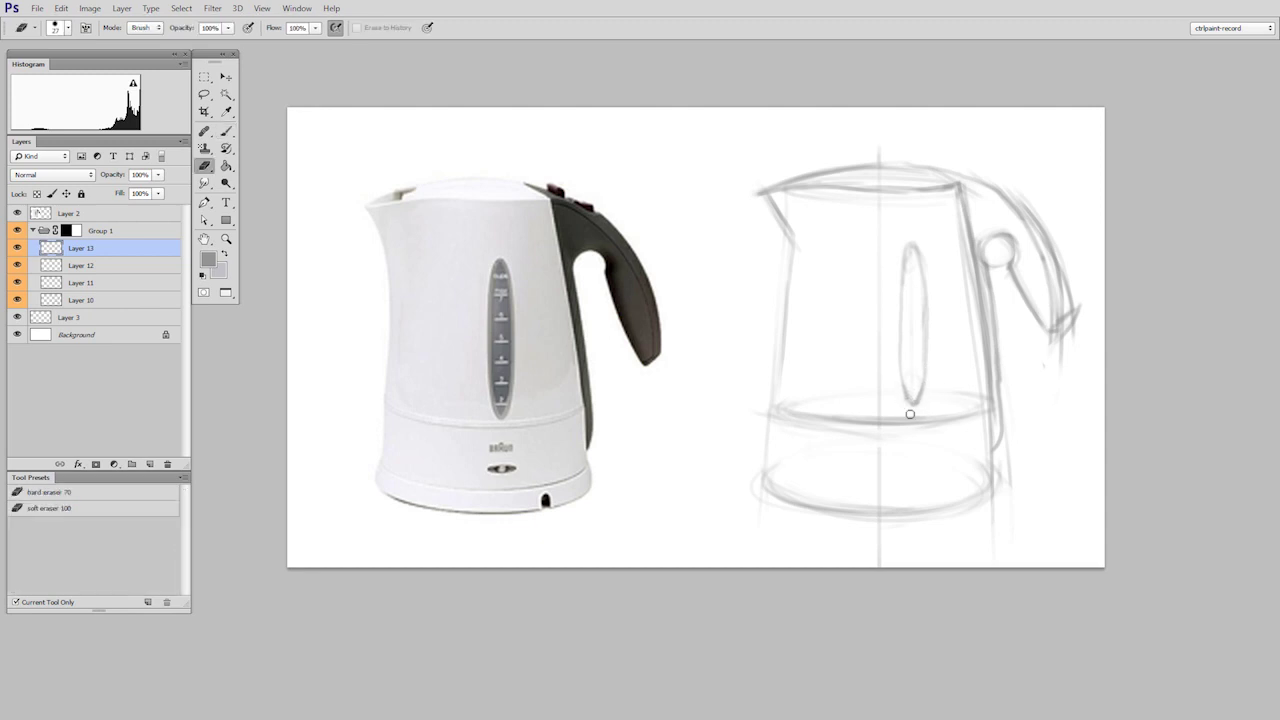
{"action": "key", "text": "b"}
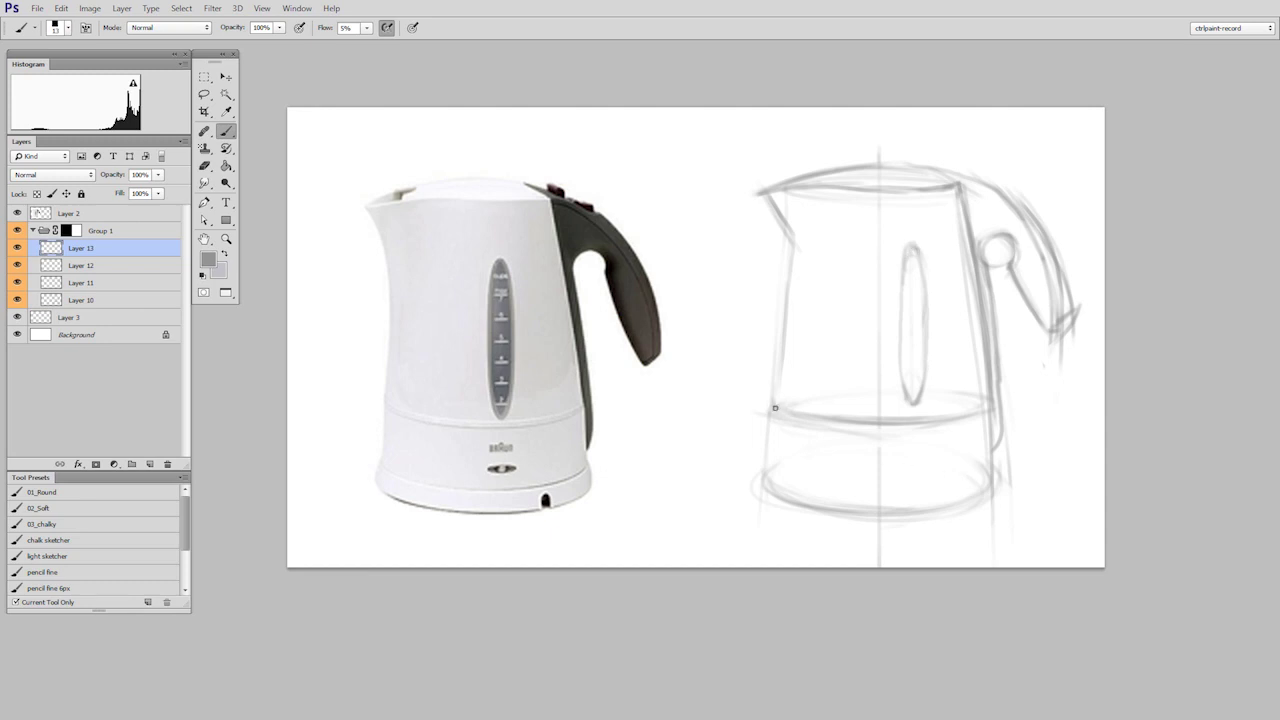
Darken the body's seam line and strengthen the lid line behind the spout.
{"action": "left_click_drag", "start_coordinate": [992, 407], "coordinate": [970, 410]}
{"action": "key", "text": "e"}
{"action": "key", "text": "b"}
{"action": "mouse_move", "coordinate": [798, 185]}
{"action": "left_mouse_down"}
{"action": "mouse_move", "coordinate": [822, 177]}
{"action": "mouse_move", "coordinate": [768, 189]}
{"action": "left_mouse_up"}
{"action": "key", "text": "e"}
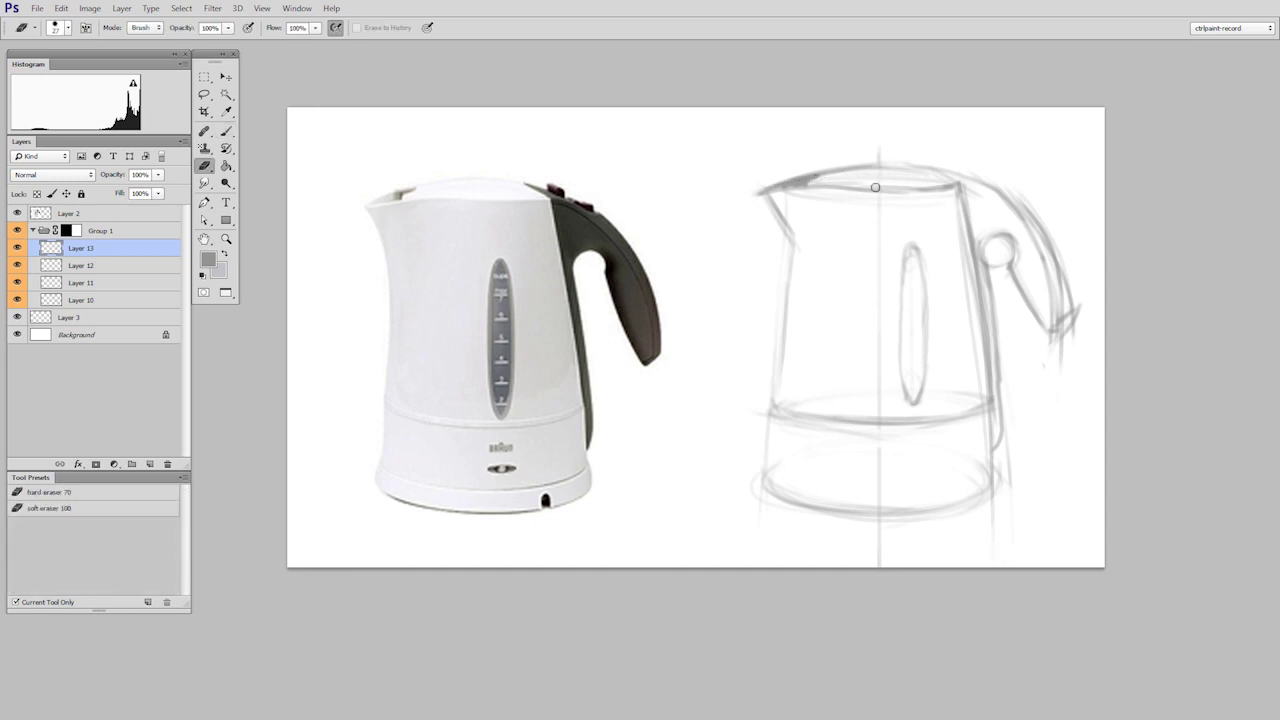
Merge the sketch layers down into Layer 10 and lighten and redraw the lid's front edge.
{"action": "key", "text": "ctrl+e"}
{"action": "key", "text": "ctrl+e"}
{"action": "key", "text": "ctrl+e"}
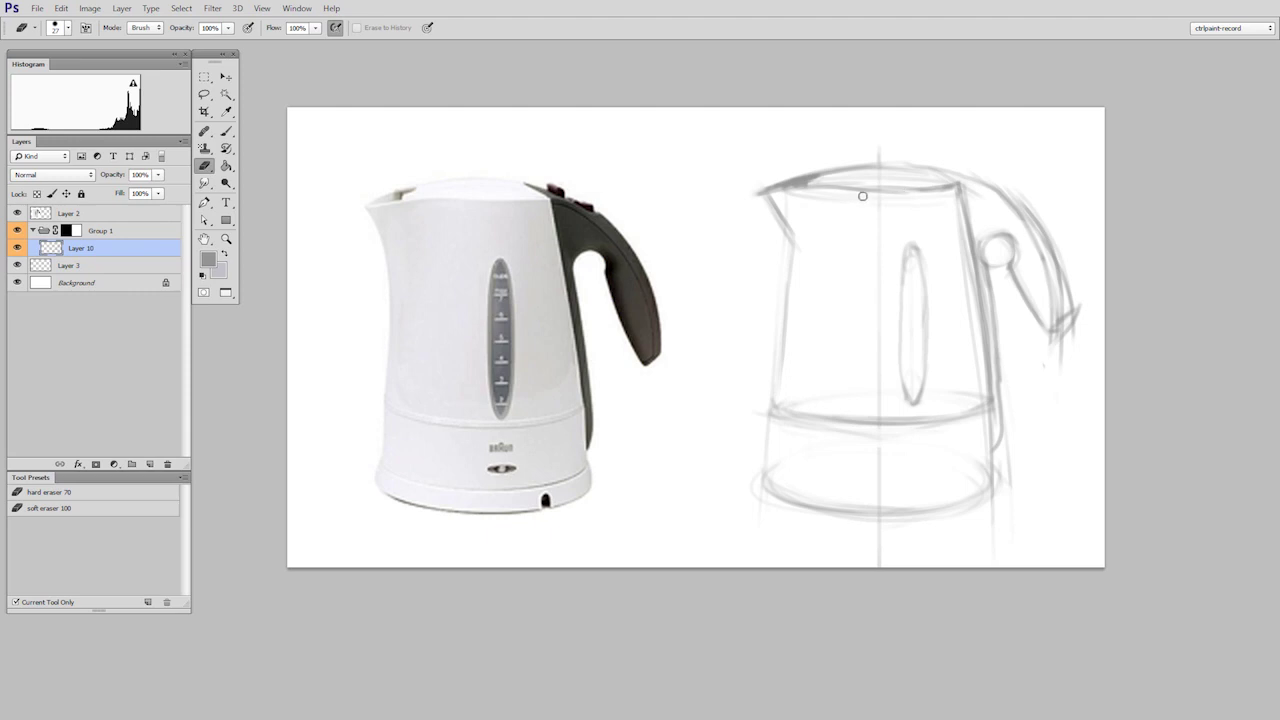
{"action": "mouse_move", "coordinate": [800, 190]}
{"action": "left_mouse_down"}
{"action": "mouse_move", "coordinate": [910, 190]}
{"action": "mouse_move", "coordinate": [886, 189]}
{"action": "left_mouse_up"}
{"action": "key", "text": "b"}
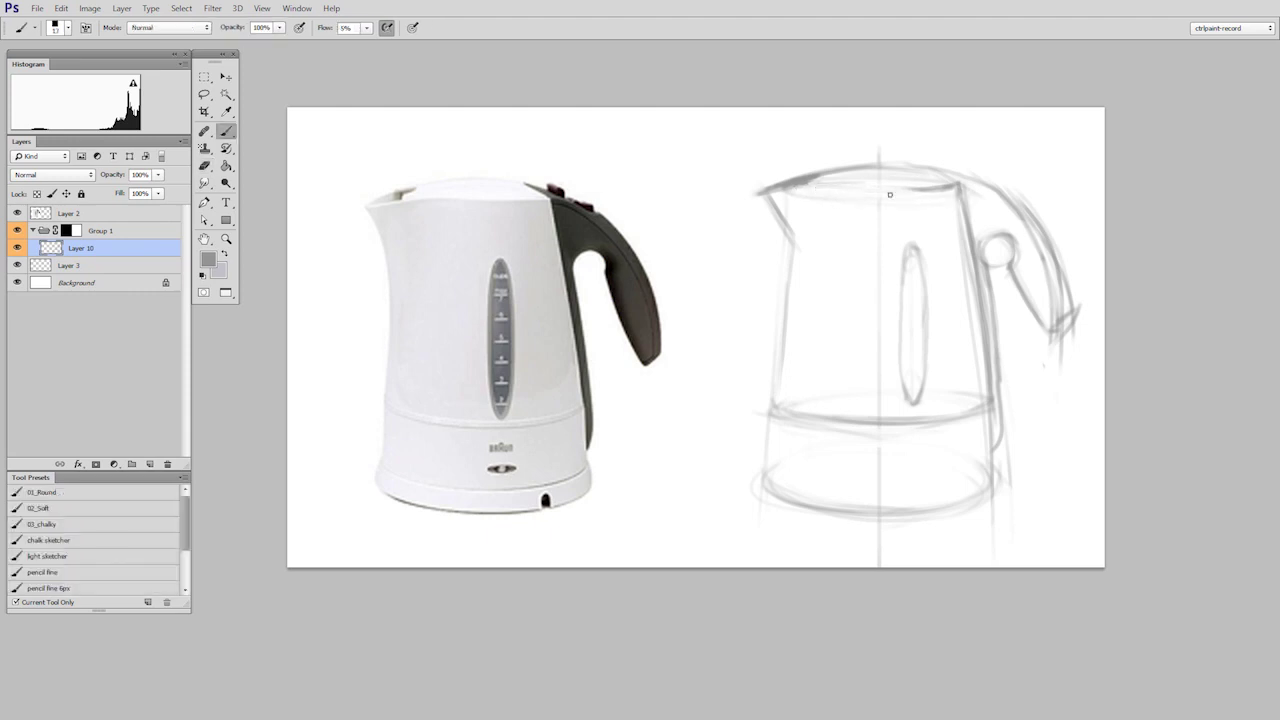
{"action": "left_click_drag", "start_coordinate": [800, 187], "coordinate": [952, 182]}
Draw temporary guide strokes over the reference photo and sketch on two new layers to compare proportions, and erase them.
{"action": "key", "text": "ctrl+shift+alt+n"}
{"action": "left_click_drag", "start_coordinate": [385, 348], "coordinate": [590, 343]}
{"action": "key", "text": "e"}
{"action": "right_click", "coordinate": [545, 364]}
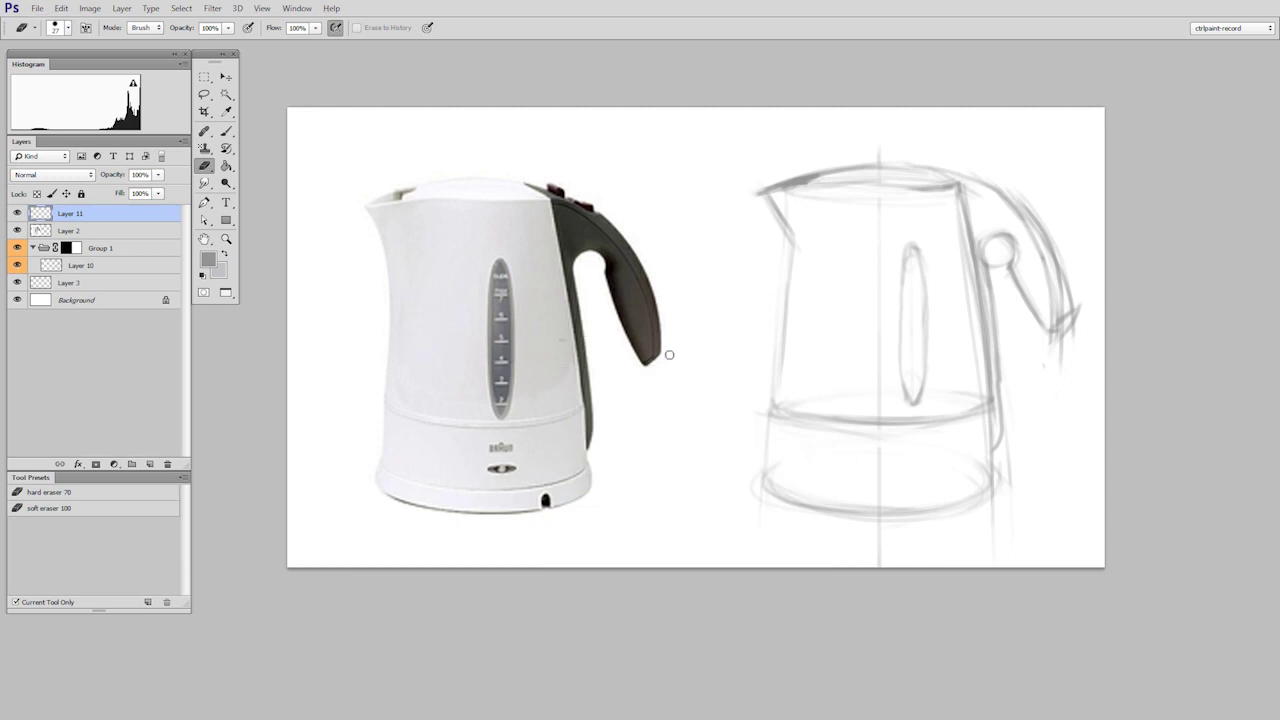
{"action": "key", "text": "b"}
{"action": "key", "text": "ctrl+shift+alt+n"}
{"action": "left_click_drag", "start_coordinate": [788, 327], "coordinate": [882, 327]}
{"action": "mouse_move", "coordinate": [937, 322]}
{"action": "left_mouse_down"}
{"action": "mouse_move", "coordinate": [988, 320]}
{"action": "mouse_move", "coordinate": [857, 323]}
{"action": "mouse_move", "coordinate": [936, 321]}
{"action": "left_mouse_up"}
{"action": "key", "text": "e"}
{"action": "key", "text": "b"}
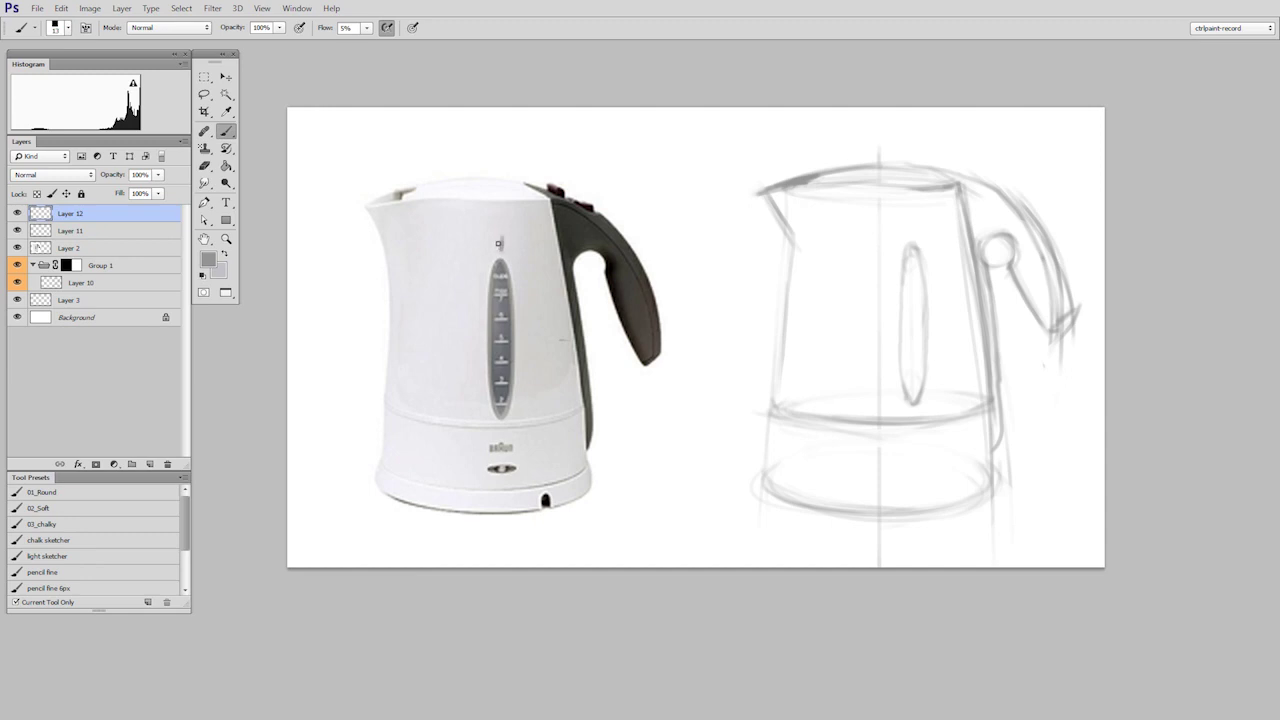
{"action": "key", "text": "e"}
{"action": "mouse_move", "coordinate": [503, 260]}
{"action": "left_mouse_down"}
{"action": "mouse_move", "coordinate": [507, 225]}
{"action": "mouse_move", "coordinate": [582, 260]}
{"action": "left_mouse_up"}
{"action": "key", "text": "b"}
{"action": "key", "text": "e"}
{"action": "left_click_drag", "start_coordinate": [505, 258], "coordinate": [597, 254]}
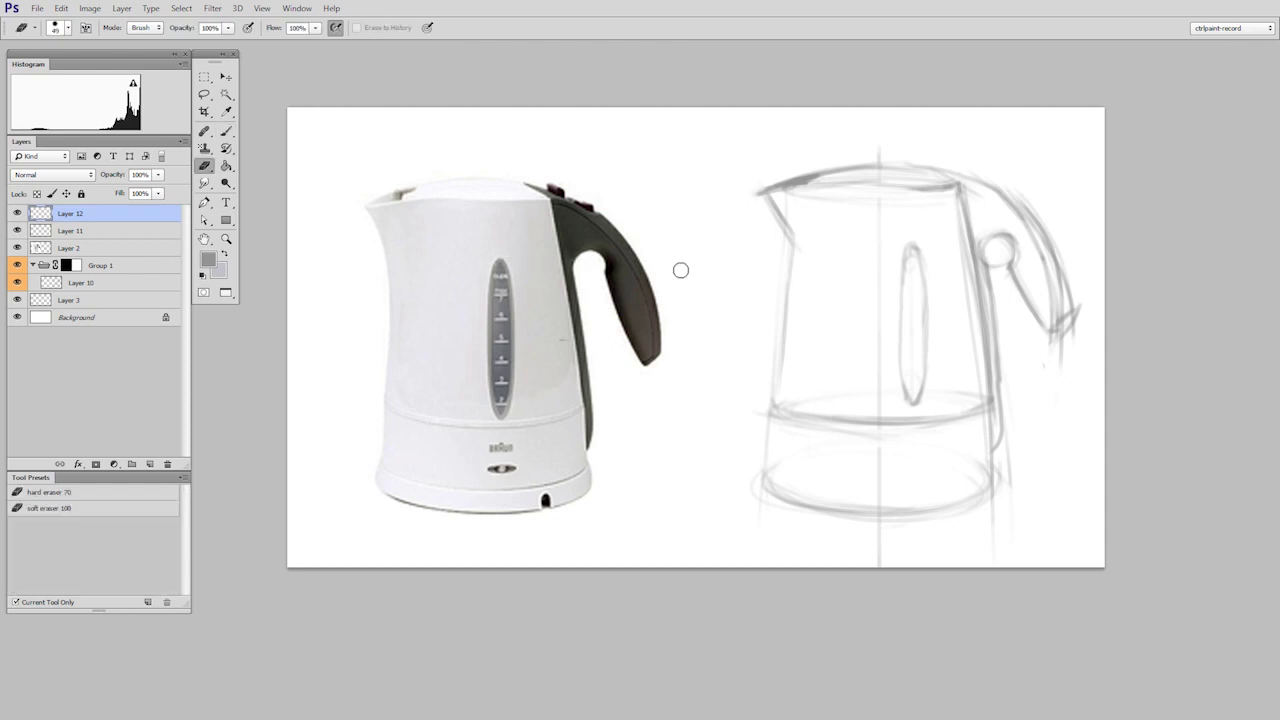
On Layer 10, trim and reshape the water gauge's upper end to align with the round handle cutout.
{"action": "left_click", "coordinate": [99, 284]}
{"action": "key", "text": "b"}
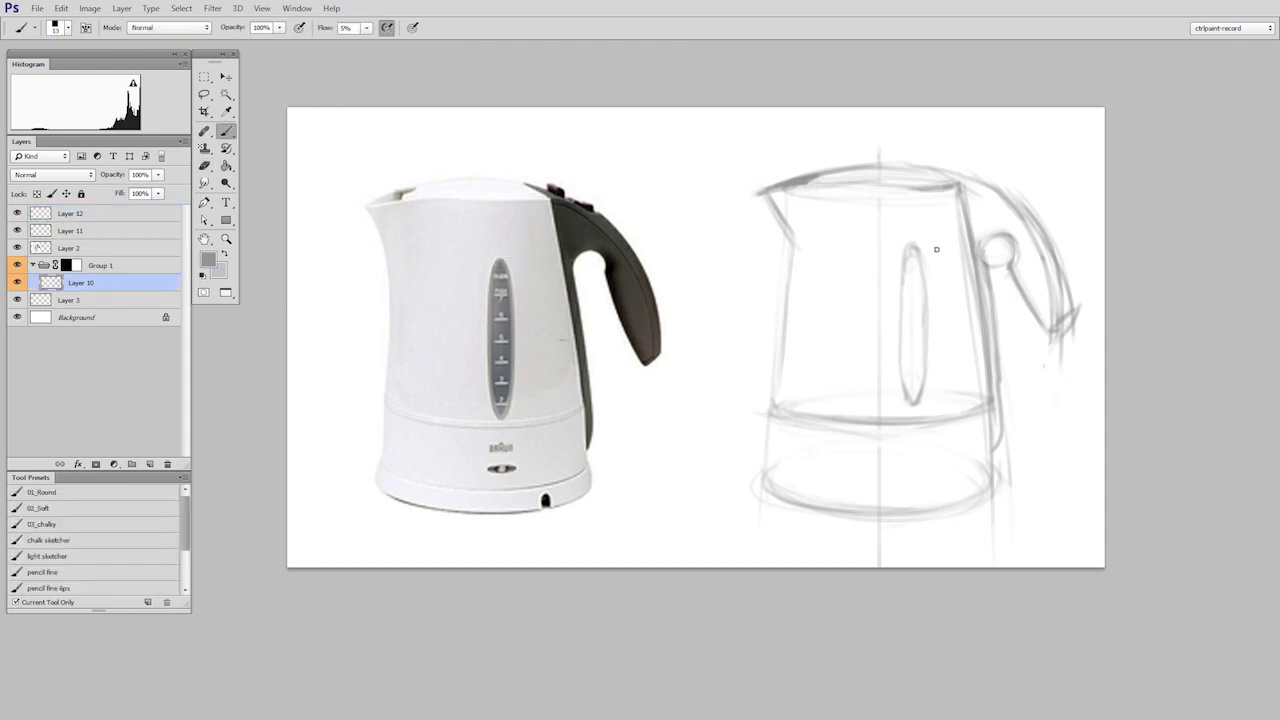
{"action": "left_click_drag", "start_coordinate": [989, 245], "coordinate": [983, 242]}
{"action": "key", "text": "e"}
{"action": "left_click_drag", "start_coordinate": [993, 246], "coordinate": [1008, 236]}
{"action": "left_click_drag", "start_coordinate": [901, 251], "coordinate": [909, 247]}
{"action": "key", "text": "b"}
{"action": "key", "text": "e"}
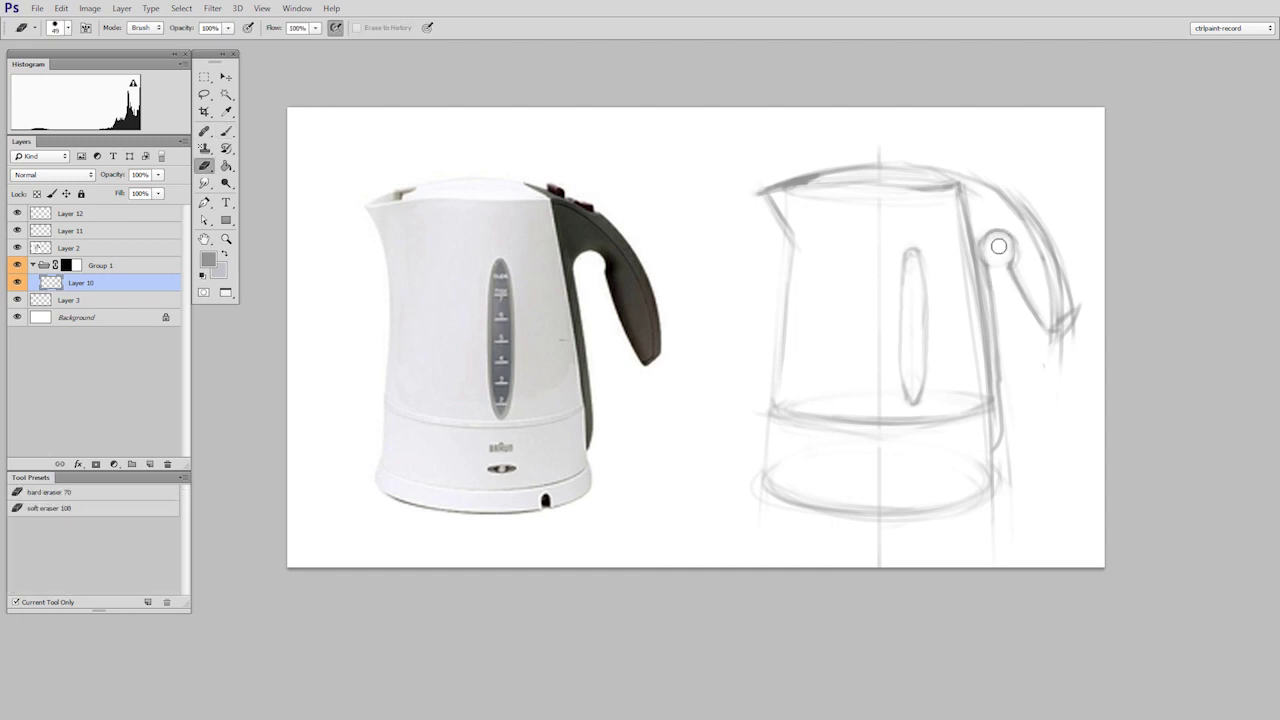
Clean up the cutout and the handle's inner edge, and reinforce the handle's lines near its tip.
{"action": "mouse_move", "coordinate": [999, 246]}
{"action": "left_mouse_down"}
{"action": "mouse_move", "coordinate": [1000, 279]}
{"action": "mouse_move", "coordinate": [1033, 326]}
{"action": "left_mouse_up"}
{"action": "key", "text": "b"}
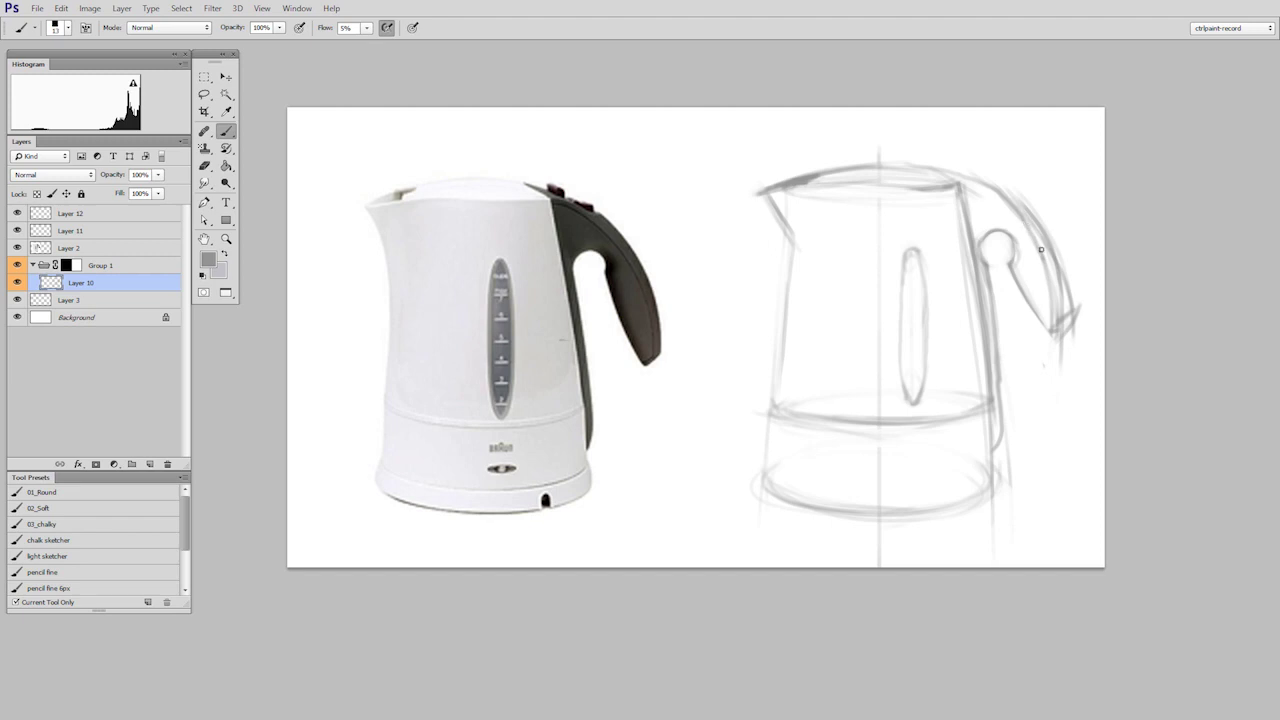
{"action": "mouse_move", "coordinate": [1046, 266]}
{"action": "left_mouse_down"}
{"action": "mouse_move", "coordinate": [1058, 318]}
{"action": "mouse_move", "coordinate": [1077, 301]}
{"action": "left_mouse_up"}
Scale the whole kettle sketch down slightly.
{"action": "key", "text": "ctrl+t"}
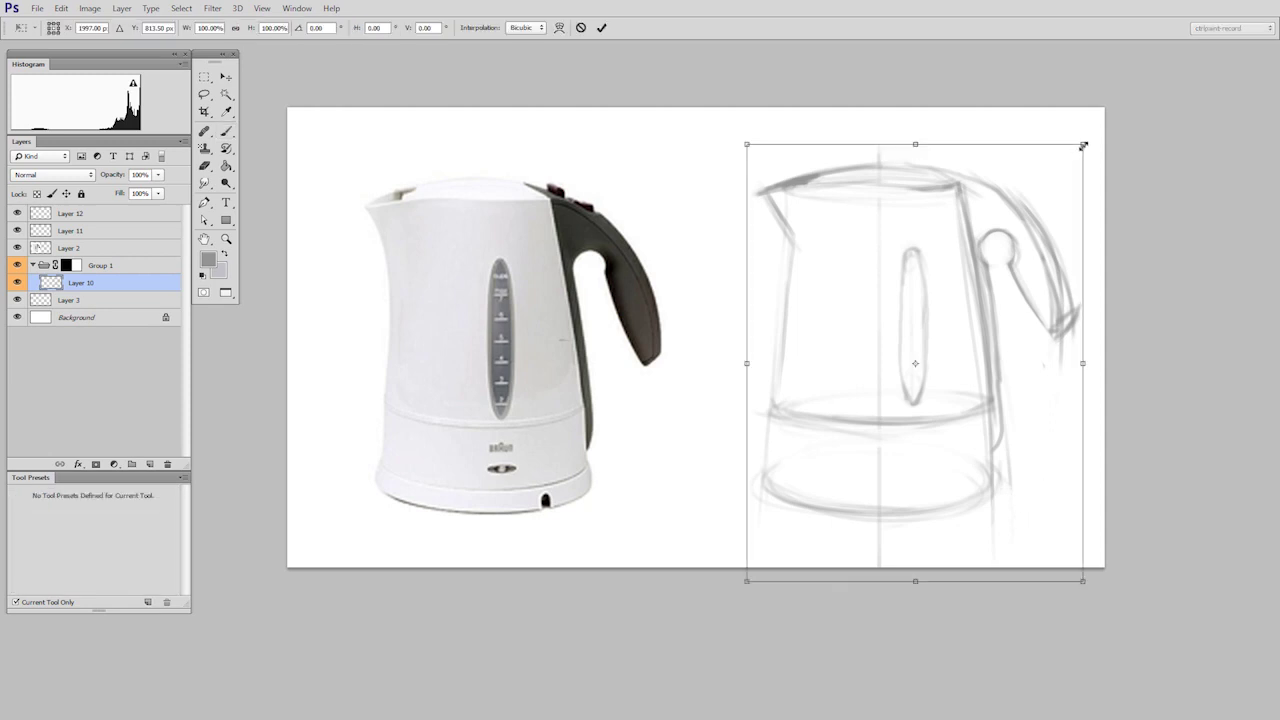
{"action": "left_click_drag", "start_coordinate": [1082, 142], "coordinate": [1067, 159]}
{"action": "key", "text": "Return"}
Redraw both sides of the kettle's lower section and its base edge, erasing construction lines between seam and base.
{"action": "mouse_move", "coordinate": [961, 473]}
{"action": "left_mouse_down"}
{"action": "mouse_move", "coordinate": [976, 523]}
{"action": "mouse_move", "coordinate": [999, 466]}
{"action": "left_mouse_up"}
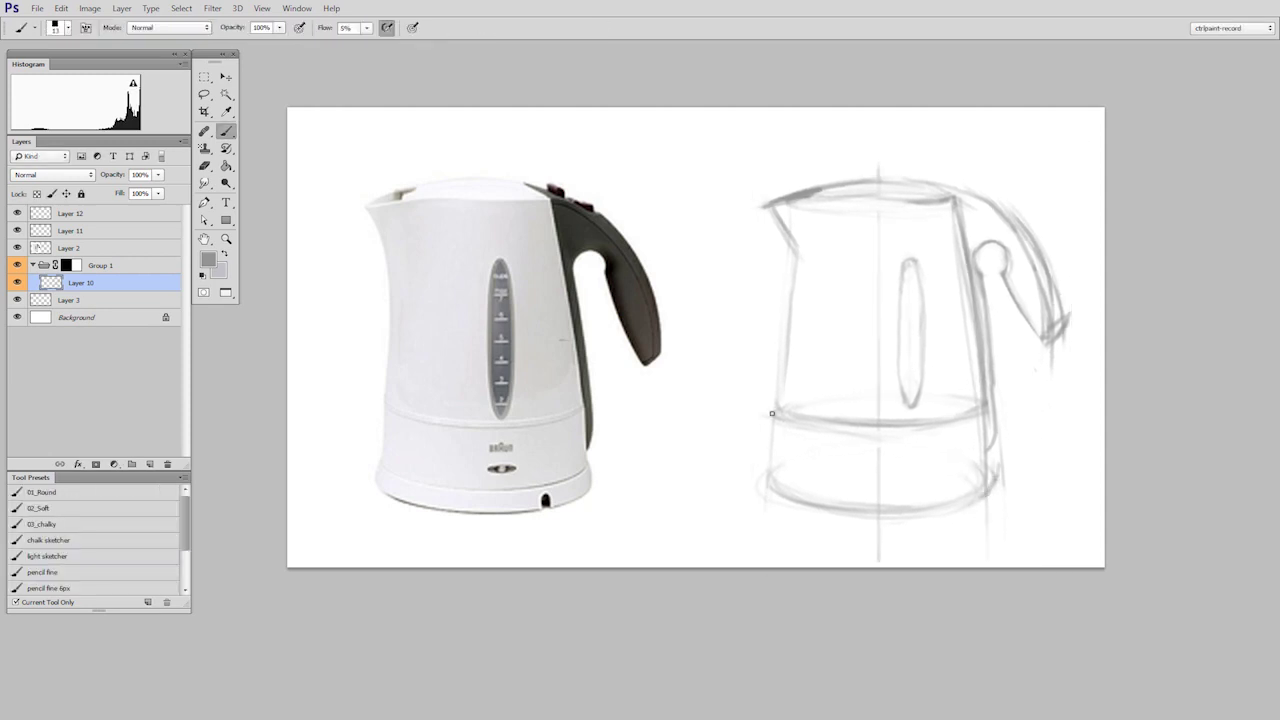
{"action": "left_click_drag", "start_coordinate": [773, 412], "coordinate": [771, 484]}
{"action": "key", "text": "e"}
{"action": "mouse_move", "coordinate": [877, 443]}
{"action": "left_mouse_down"}
{"action": "mouse_move", "coordinate": [875, 489]}
{"action": "mouse_move", "coordinate": [877, 437]}
{"action": "left_mouse_up"}
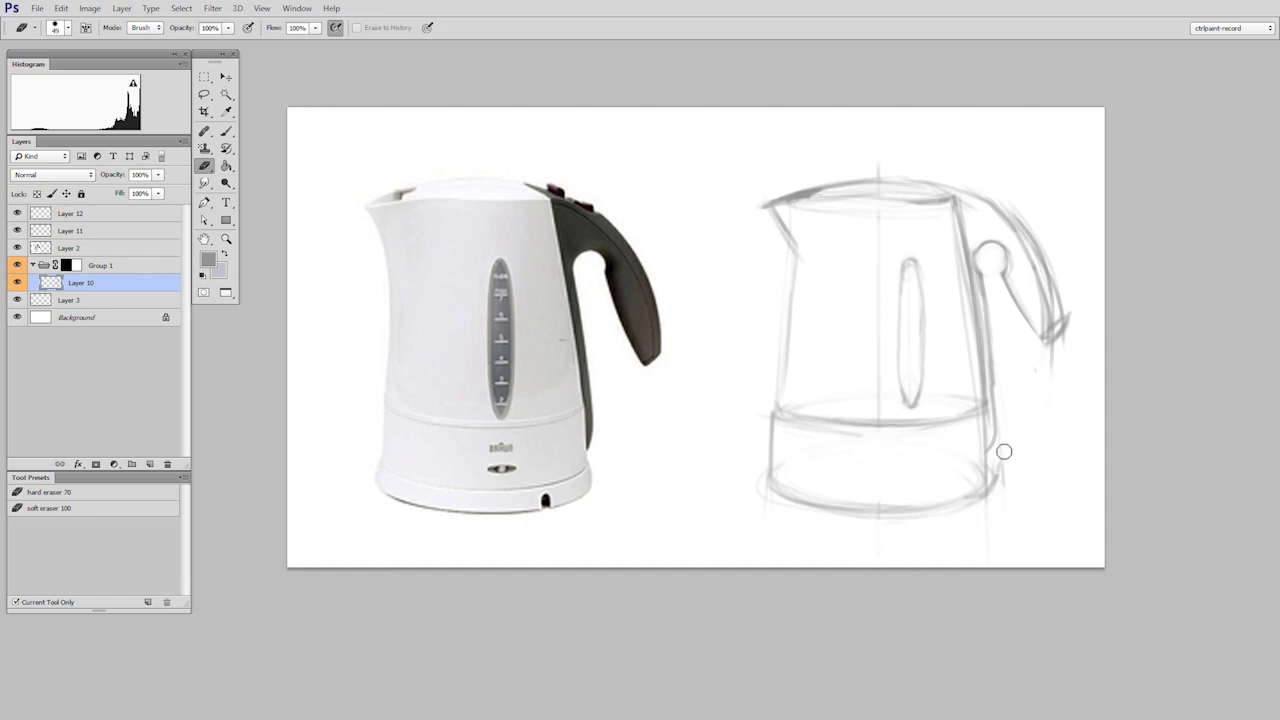
{"action": "key", "text": "b"}
{"action": "left_click_drag", "start_coordinate": [989, 464], "coordinate": [970, 504]}
{"action": "key", "text": "e"}
{"action": "key", "text": "b"}
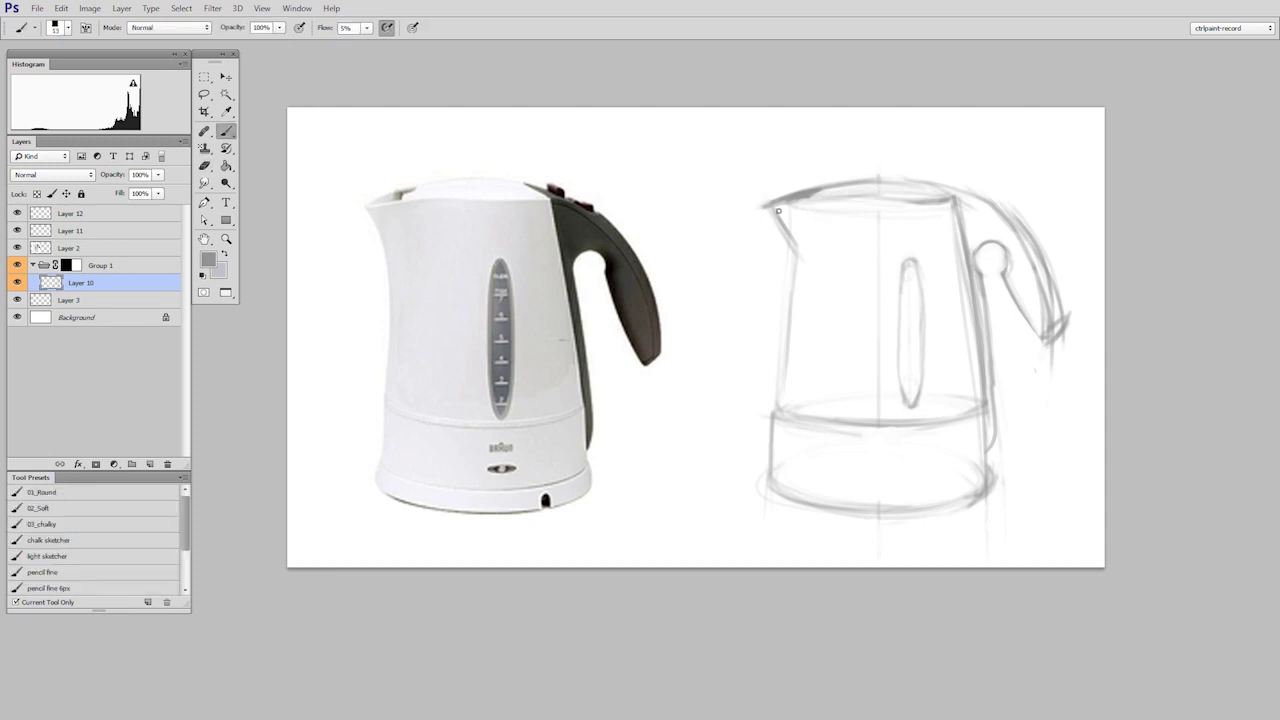
Refine the spout's underside and darken the body's left edge from the spout down past the seam.
{"action": "mouse_move", "coordinate": [773, 208]}
{"action": "left_mouse_down"}
{"action": "mouse_move", "coordinate": [783, 248]}
{"action": "mouse_move", "coordinate": [774, 225]}
{"action": "mouse_move", "coordinate": [788, 238]}
{"action": "left_mouse_up"}
{"action": "key", "text": "e"}
{"action": "key", "text": "b"}
{"action": "key", "text": "e"}
{"action": "key", "text": "b"}
{"action": "left_click_drag", "start_coordinate": [787, 244], "coordinate": [771, 427]}
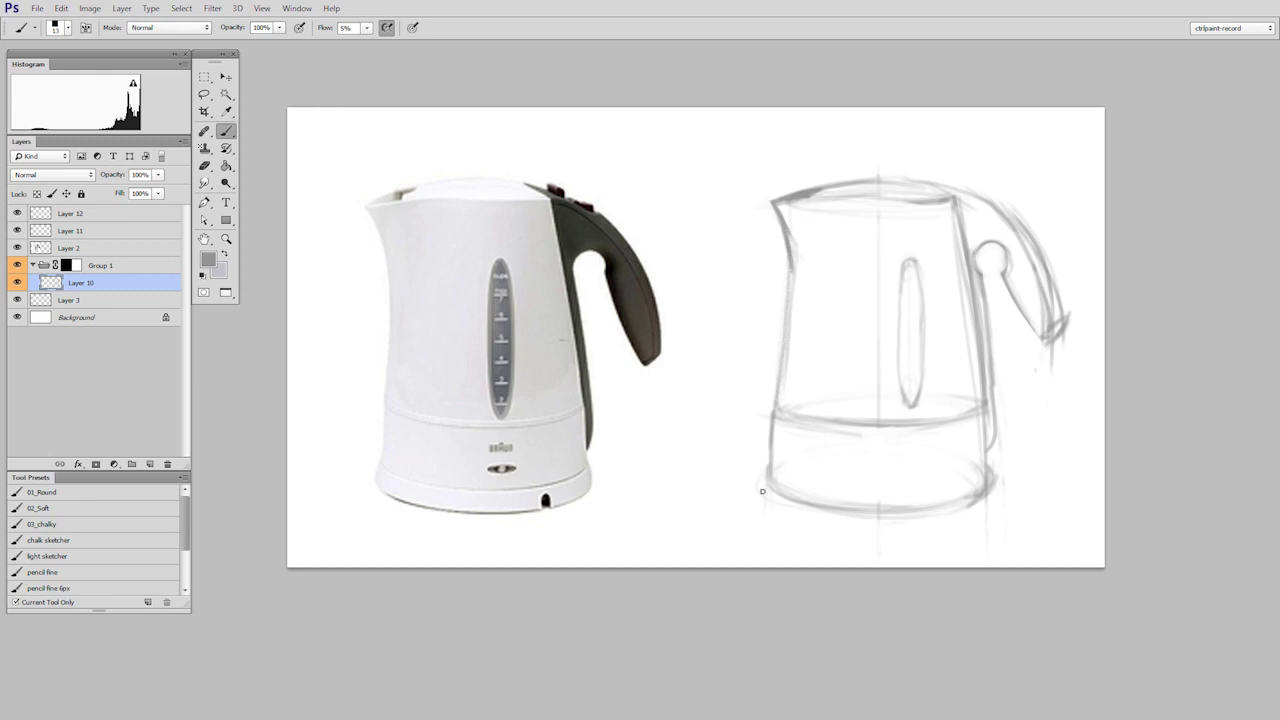
Sketch and clean up the flared rim at both lower corners of the kettle's base.
{"action": "key", "text": "e"}
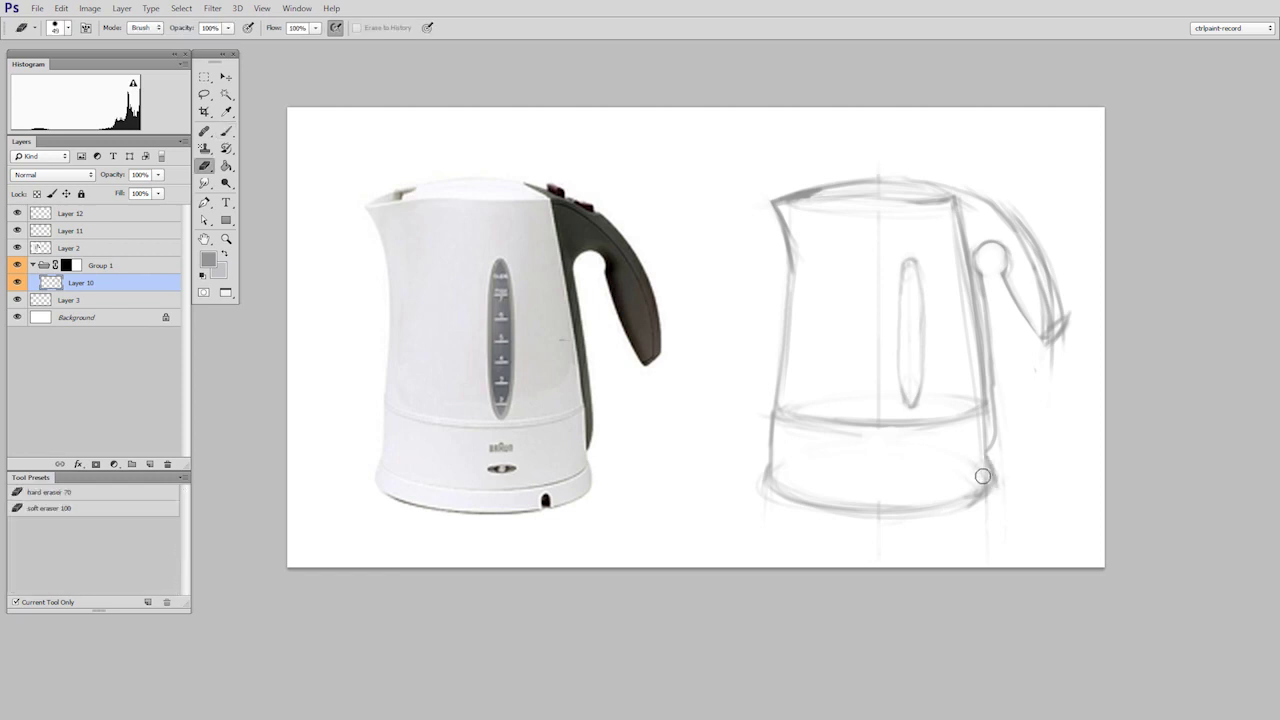
{"action": "key", "text": "b"}
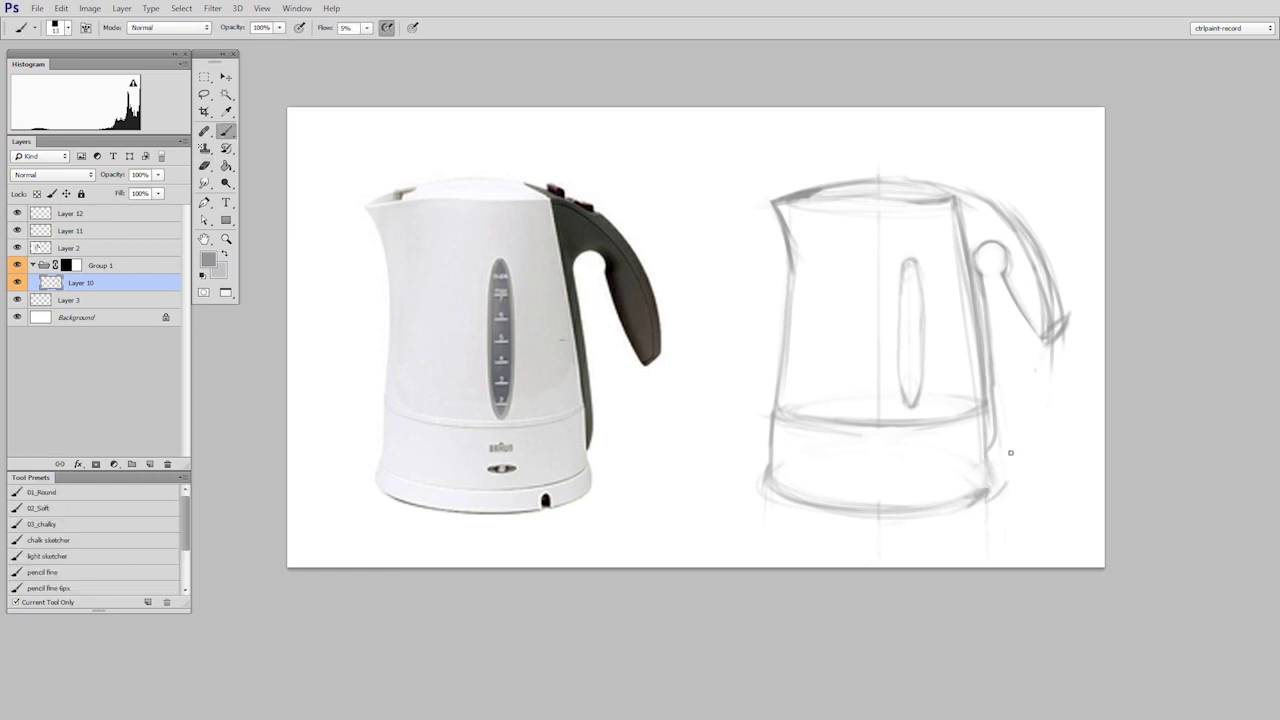
{"action": "key", "text": "e"}
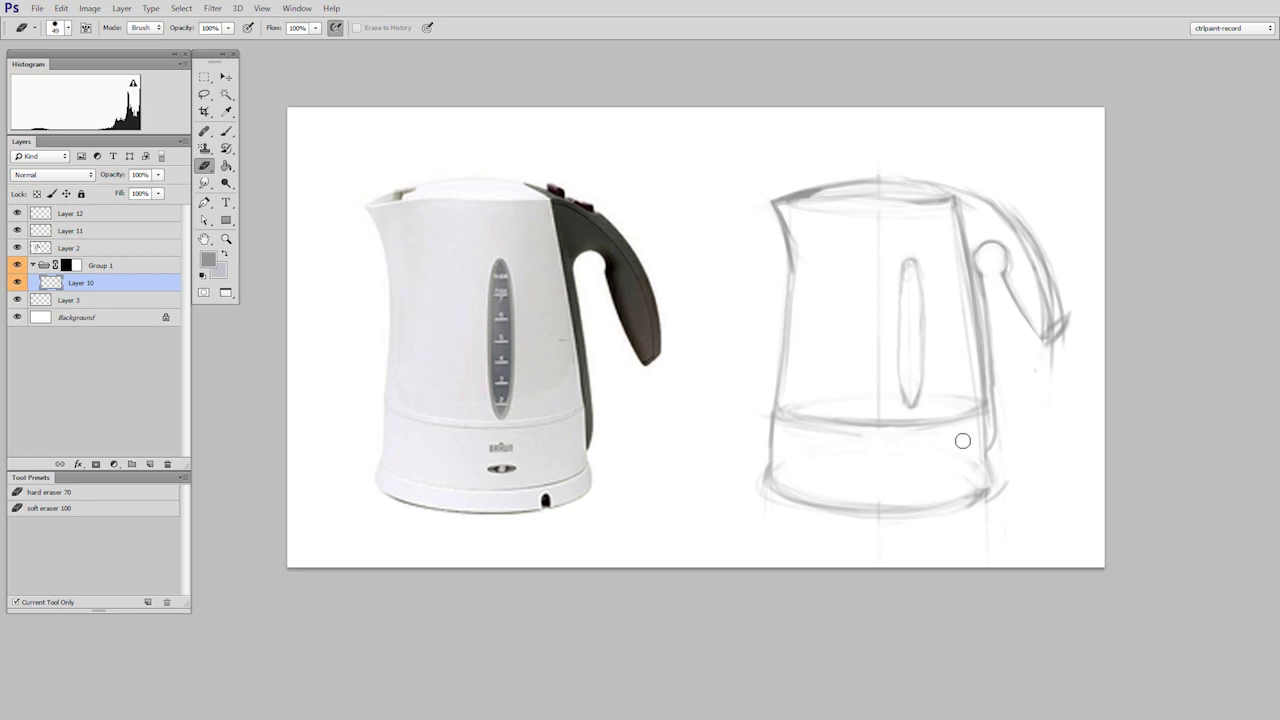
{"action": "key", "text": "b"}
{"action": "key", "text": "e"}
{"action": "key", "text": "b"}
{"action": "key", "text": "e"}
{"action": "key", "text": "b"}
Redraw the lid's upper curve and sketch the raised buttons on top of the handle.
{"action": "left_click_drag", "start_coordinate": [818, 188], "coordinate": [950, 186]}
{"action": "left_click_drag", "start_coordinate": [962, 185], "coordinate": [1012, 213]}
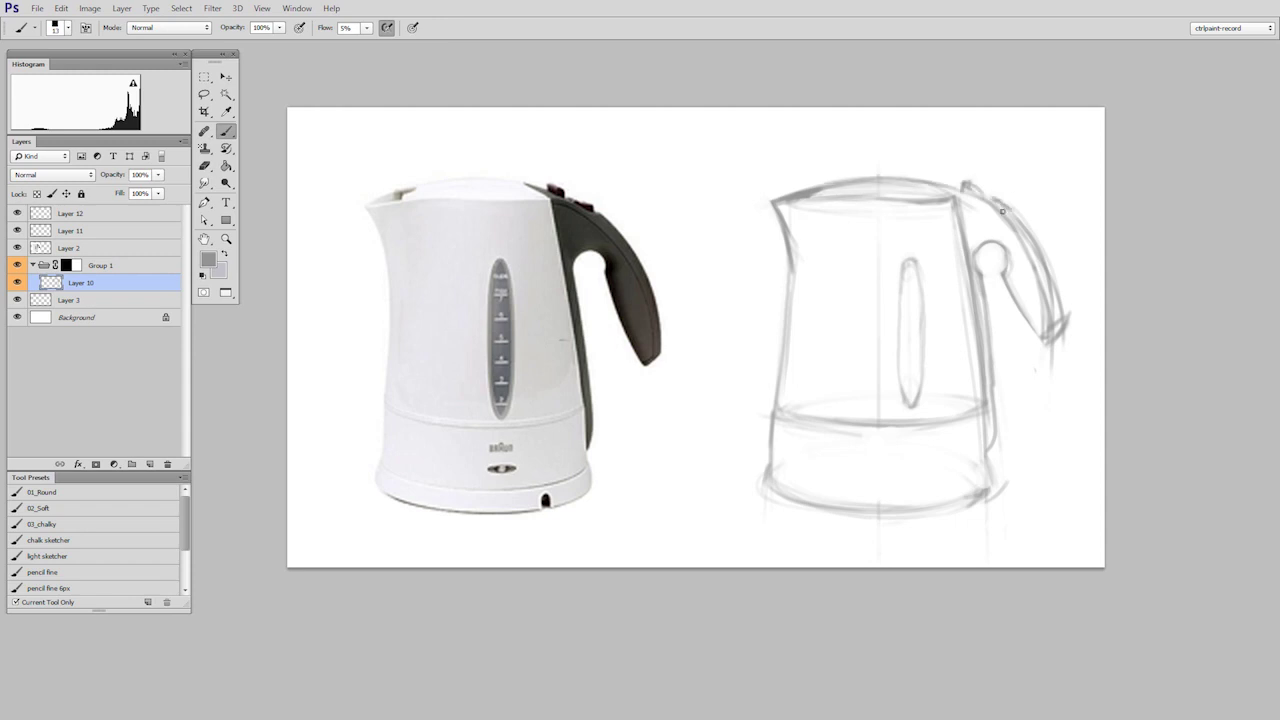
{"action": "key", "text": "e"}
{"action": "key", "text": "b"}
Add the base notch, the oval switch and the logo mark on the lower section, and touch up the handle's top buttons.
{"action": "left_click_drag", "start_coordinate": [988, 446], "coordinate": [988, 500]}
{"action": "left_click_drag", "start_coordinate": [892, 473], "coordinate": [928, 474]}
{"action": "left_click_drag", "start_coordinate": [900, 452], "coordinate": [926, 450]}
{"action": "key", "text": "e"}
{"action": "key", "text": "b"}
{"action": "left_click_drag", "start_coordinate": [926, 184], "coordinate": [954, 200]}
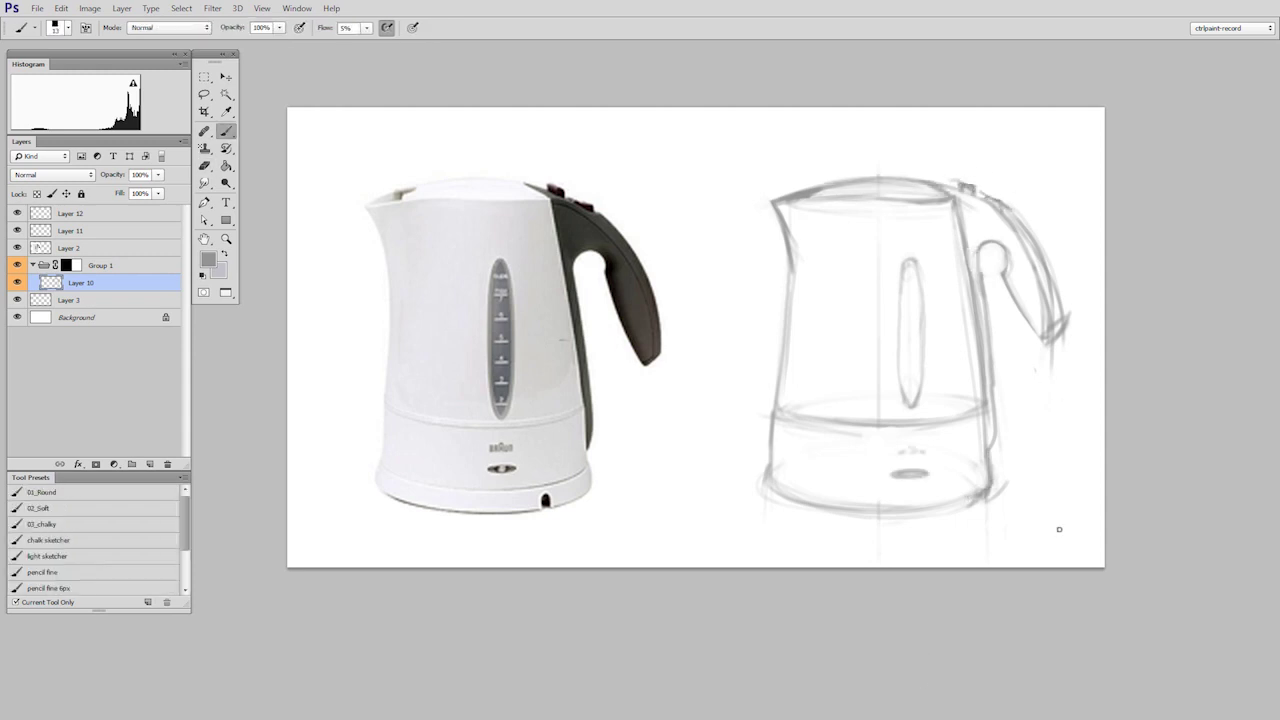
{"action": "left_click_drag", "start_coordinate": [1005, 564], "coordinate": [1003, 561], "text": "ctrl"}
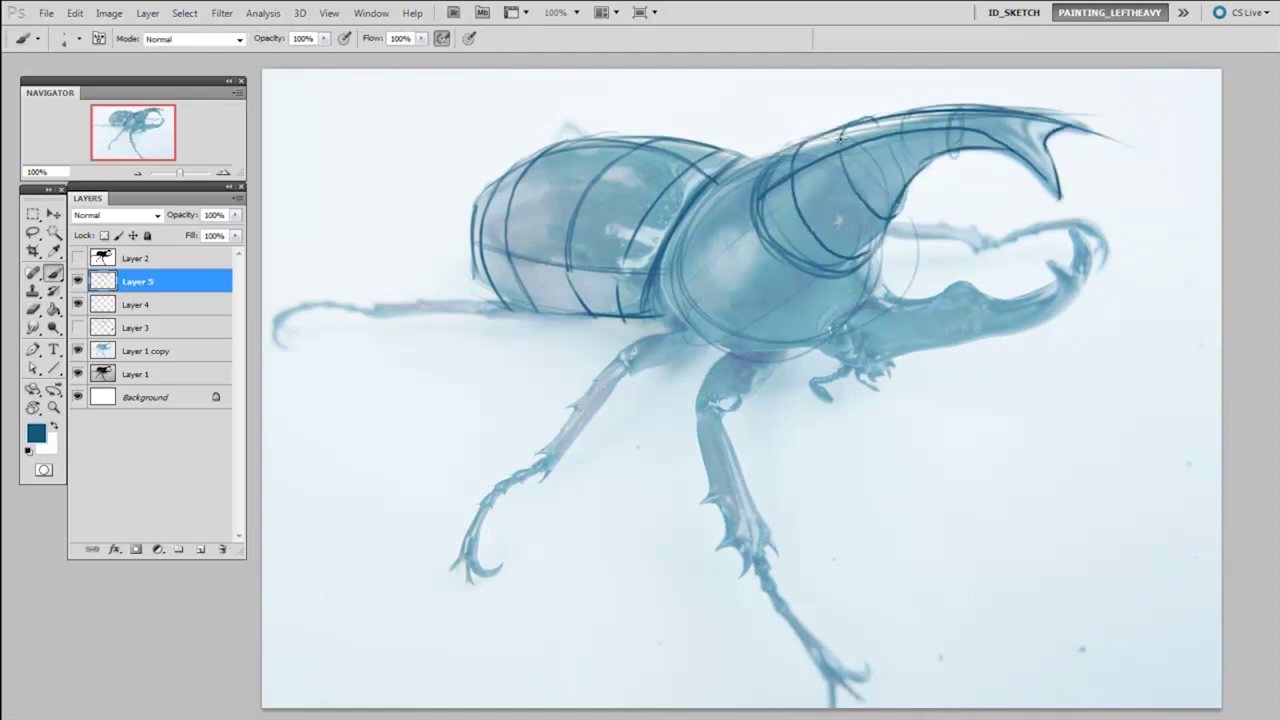
On Layer 5, draw cross-contour lines over the beetle's thorax and outline its front edge where it meets the head.
{"action": "left_click_drag", "start_coordinate": [700, 196], "coordinate": [736, 300]}
{"action": "left_click_drag", "start_coordinate": [760, 254], "coordinate": [748, 334]}
{"action": "mouse_move", "coordinate": [850, 280]}
{"action": "left_mouse_down"}
{"action": "mouse_move", "coordinate": [830, 308]}
{"action": "mouse_move", "coordinate": [862, 300]}
{"action": "left_mouse_up"}
{"action": "left_click_drag", "start_coordinate": [888, 258], "coordinate": [826, 342]}
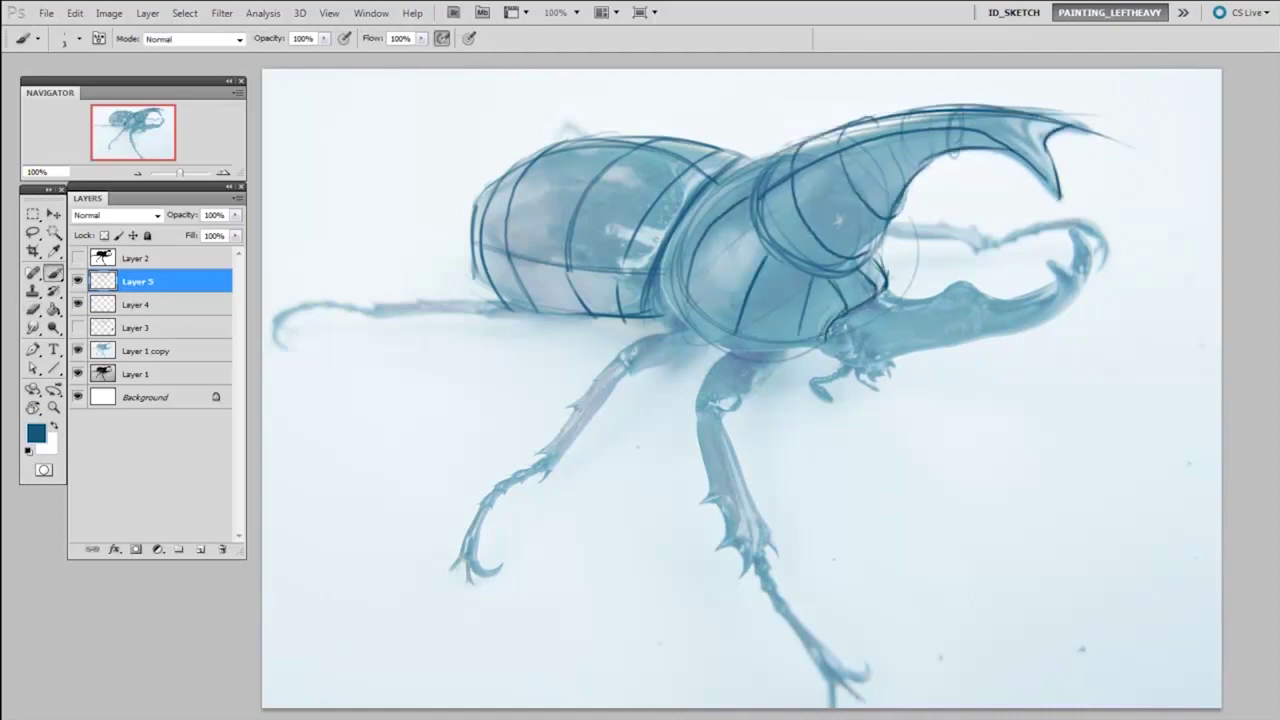